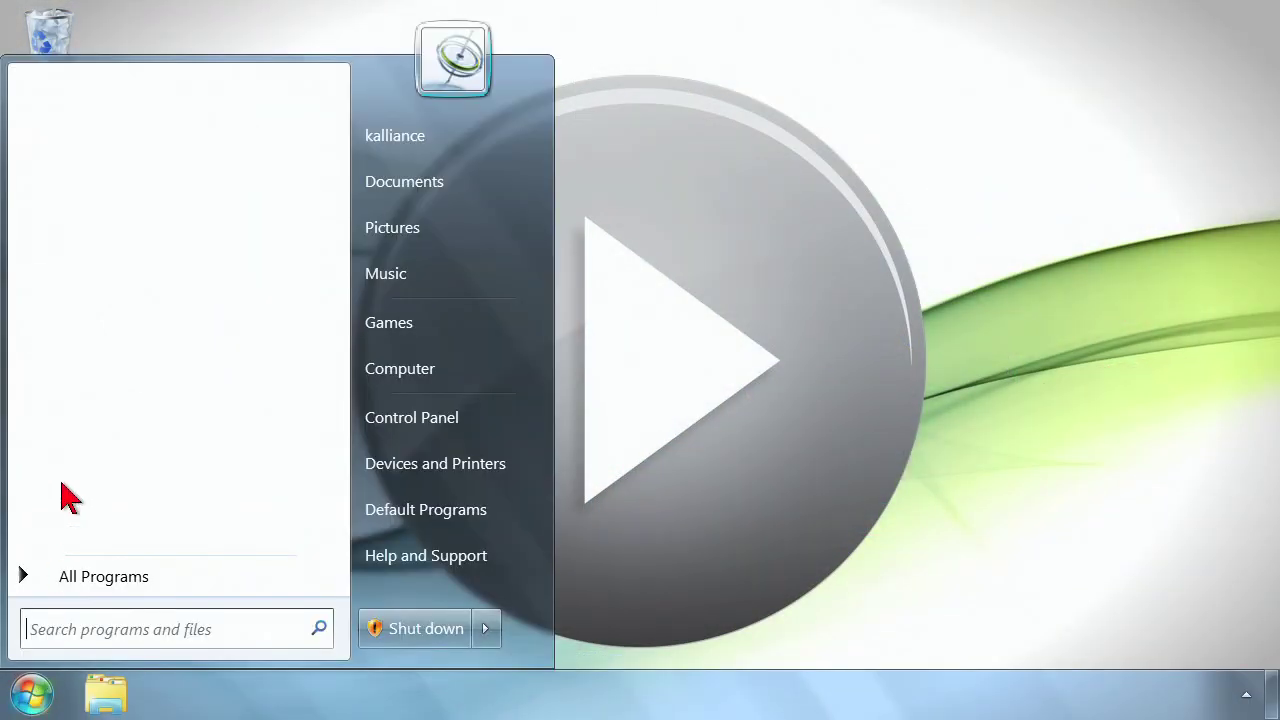
- Launch Internet Explorer, switch to the classic Google homepage and go to Advanced Search
type("inter")
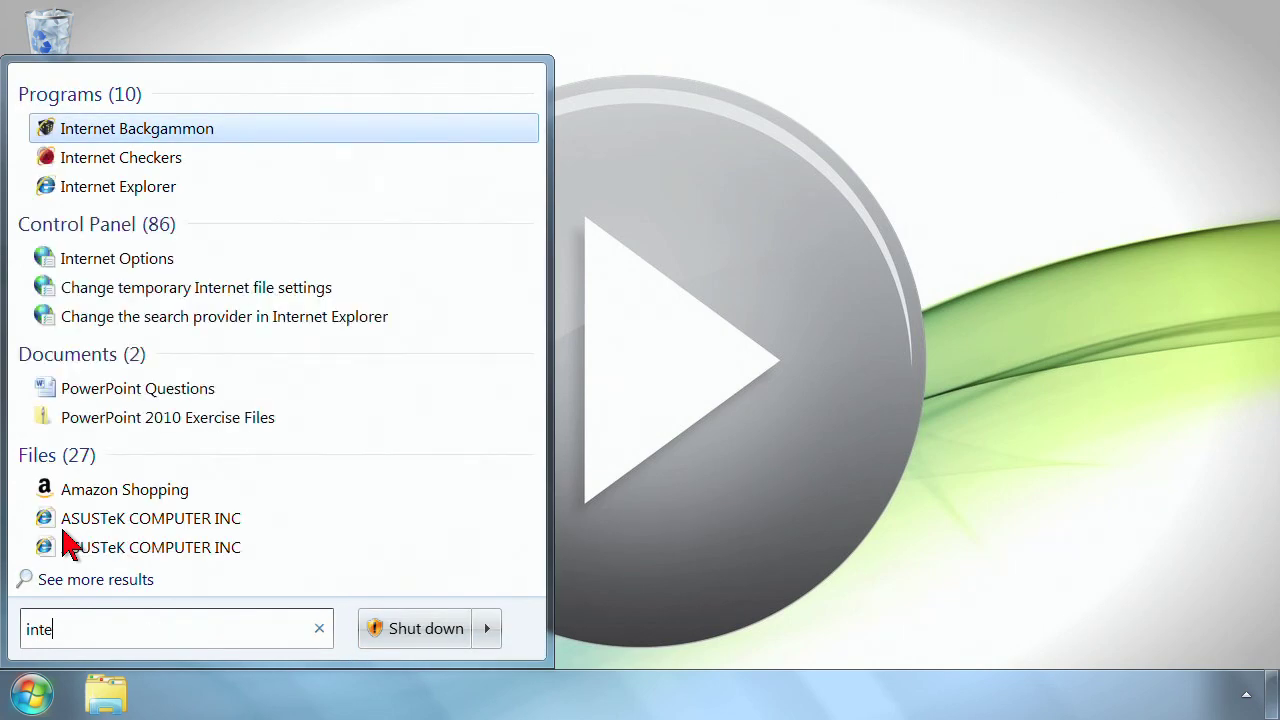
key("Down")
key("Down")
key("Return")
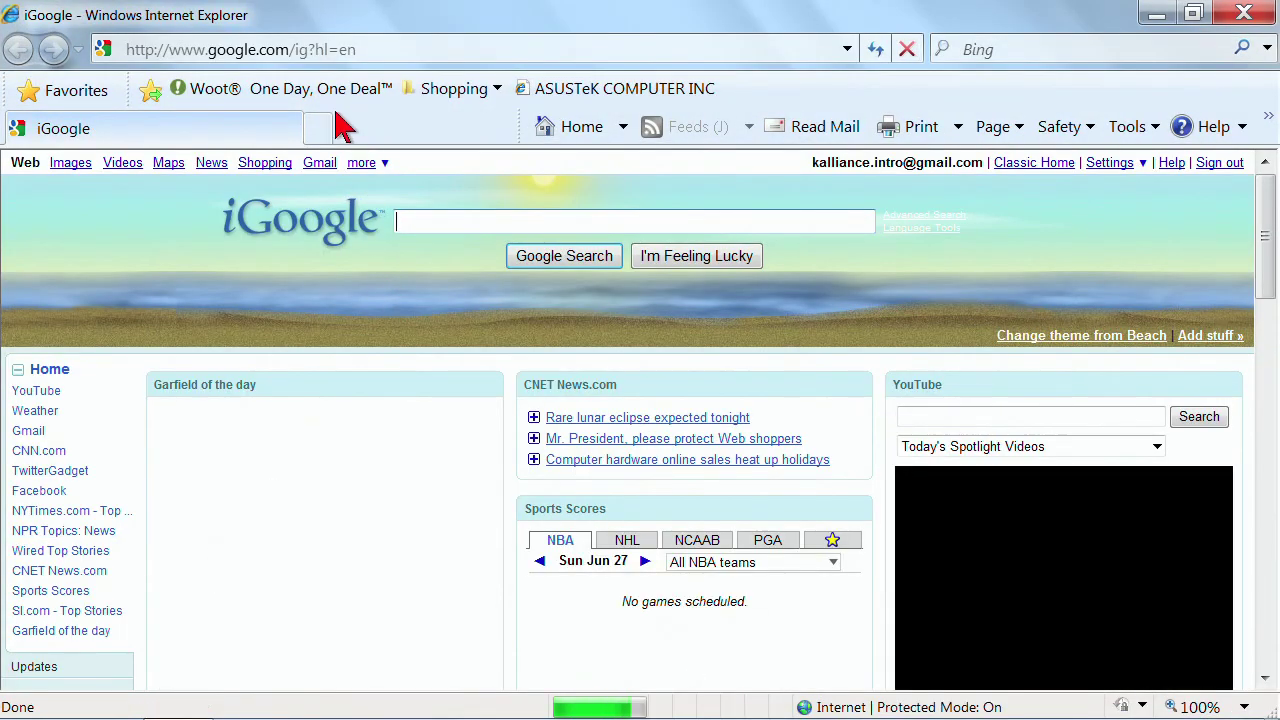
left_click(1036, 164)
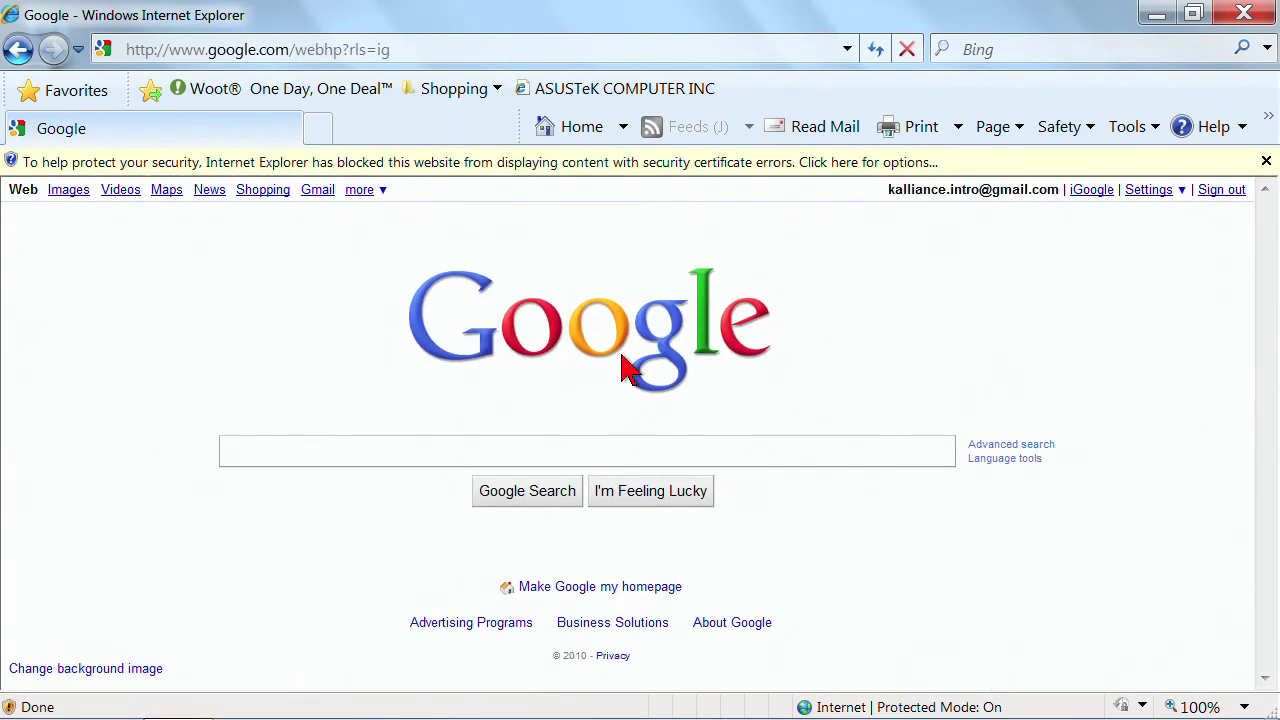
left_click(1000, 447)
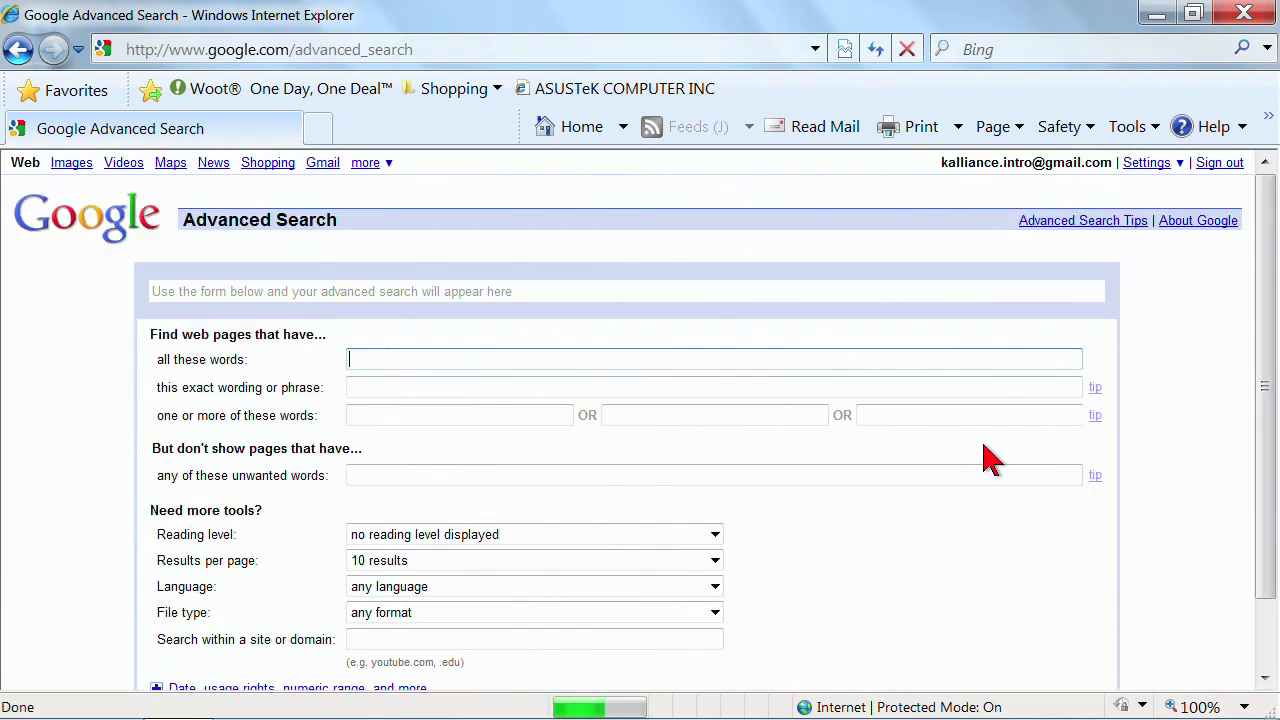
- Run an advanced search for the exact phrase 'chili recipe' with 'hot' as an optional word
scroll(810, 385, "down", 2)
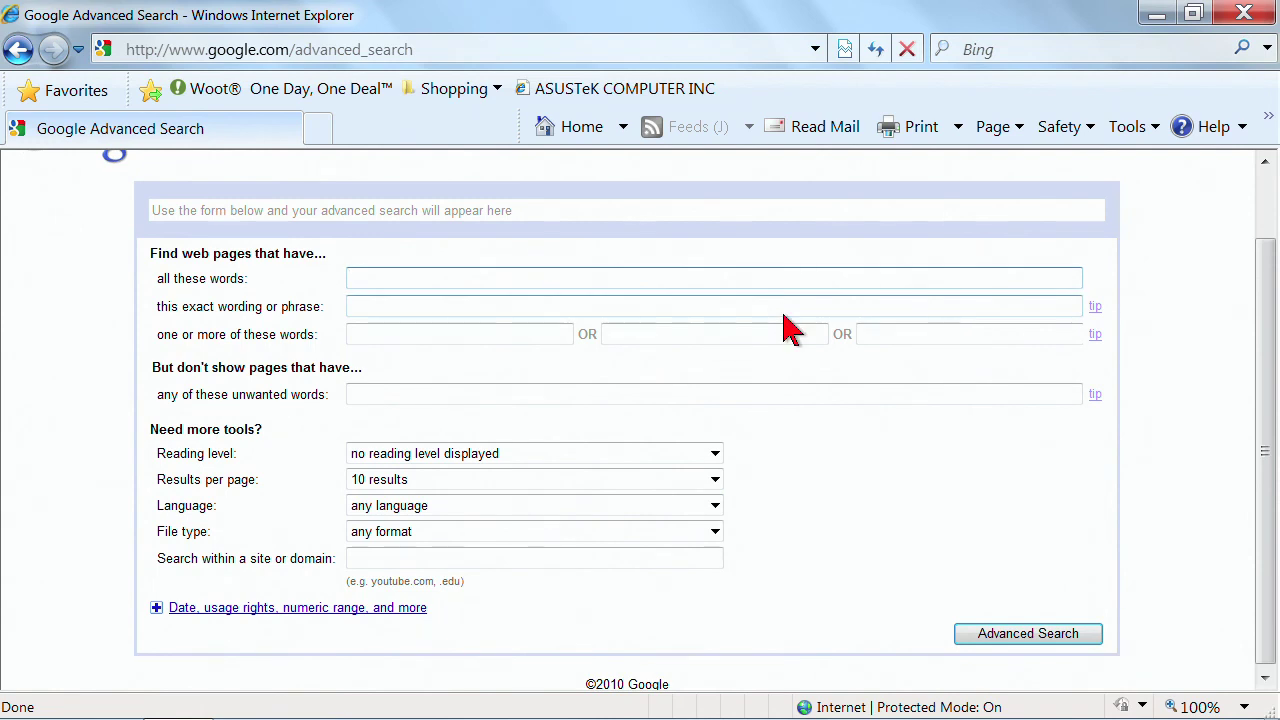
type("chili recipe")
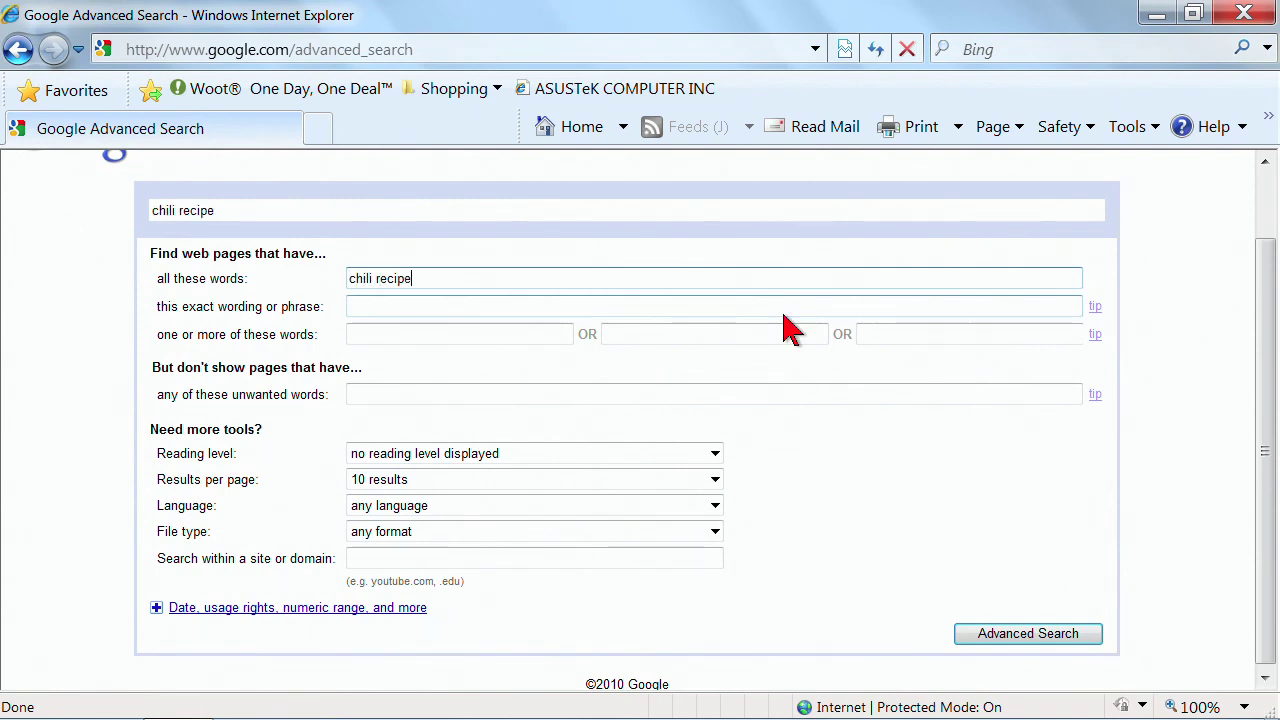
key("Tab")
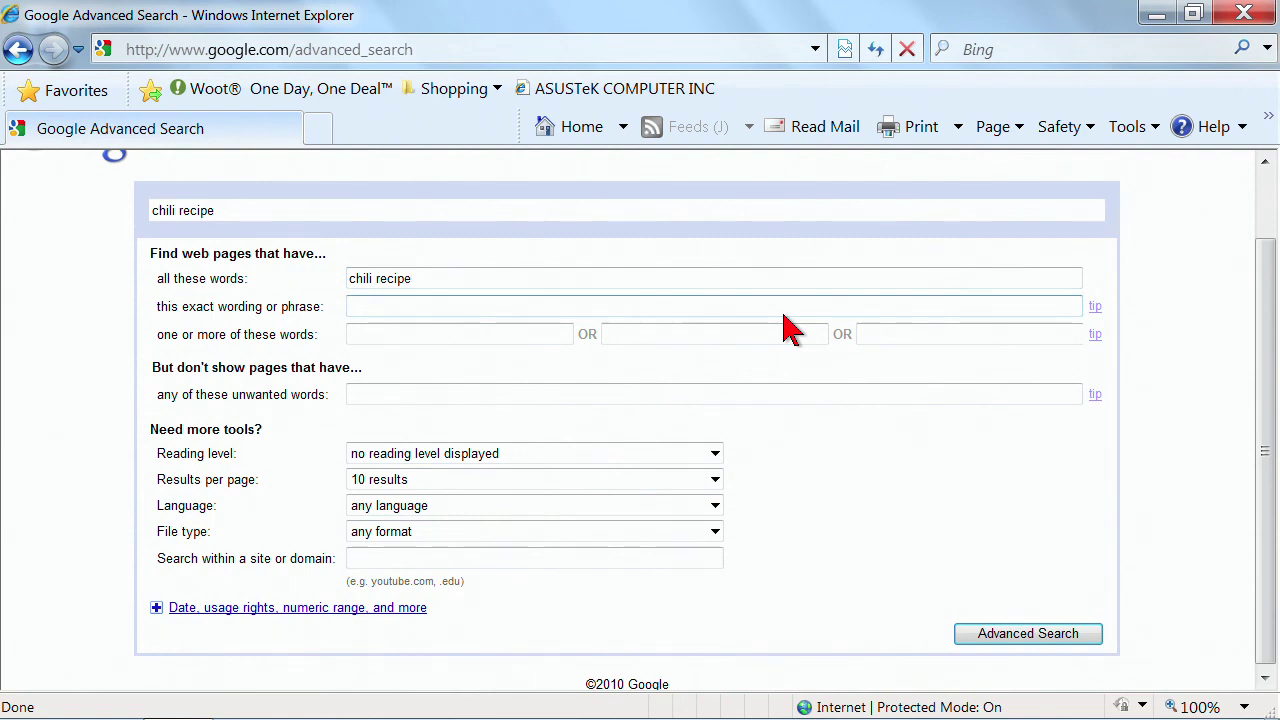
left_click_drag(456, 273, 298, 286)
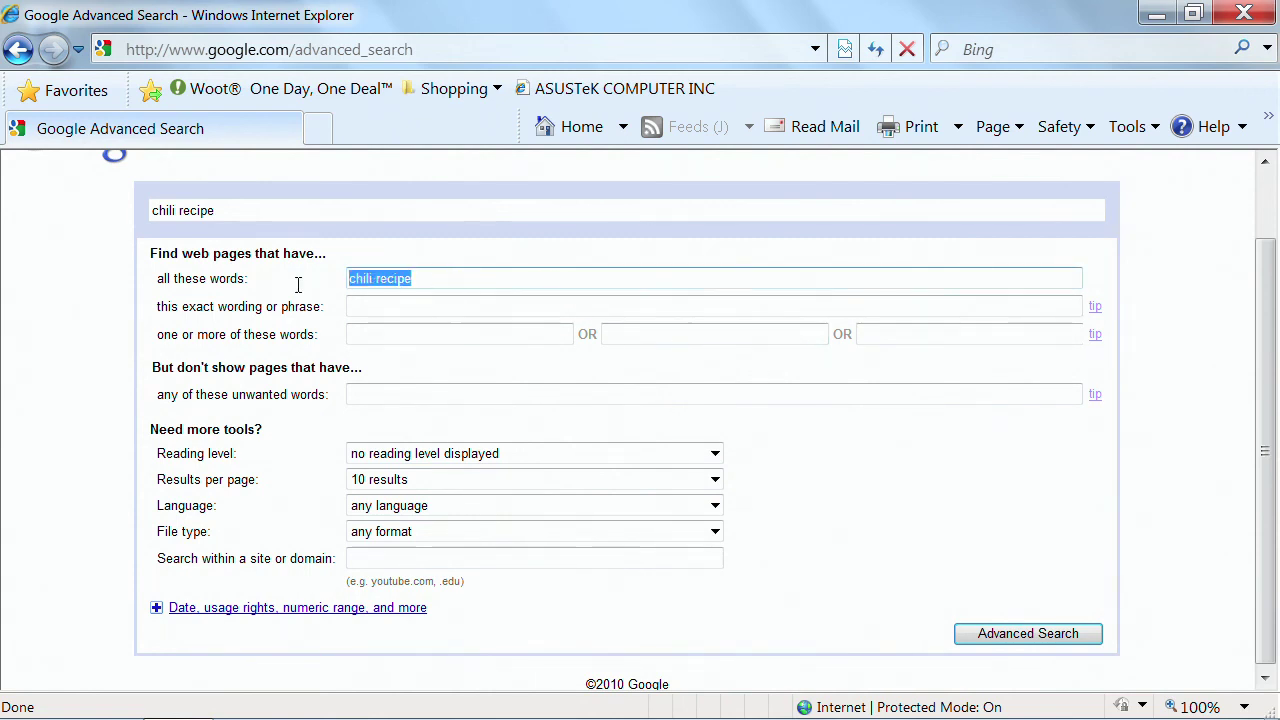
key("Delete")
key("Tab")
type("c")
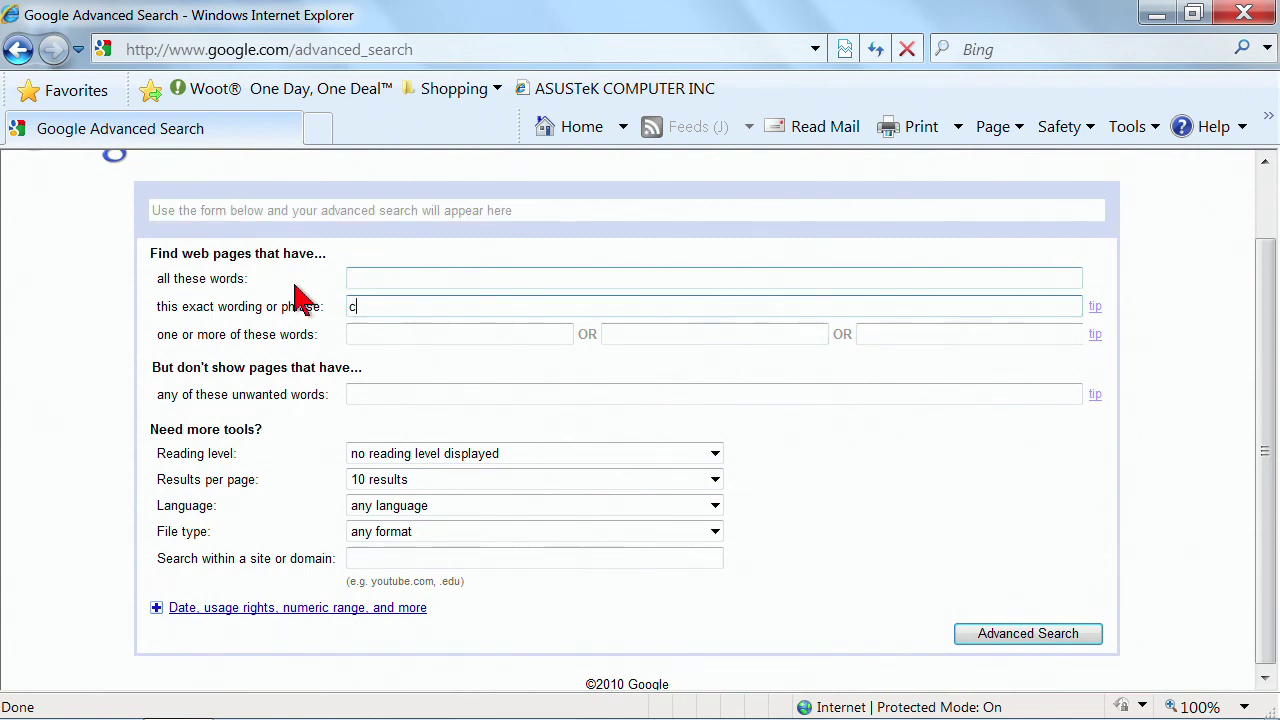
type("hil i recipe")
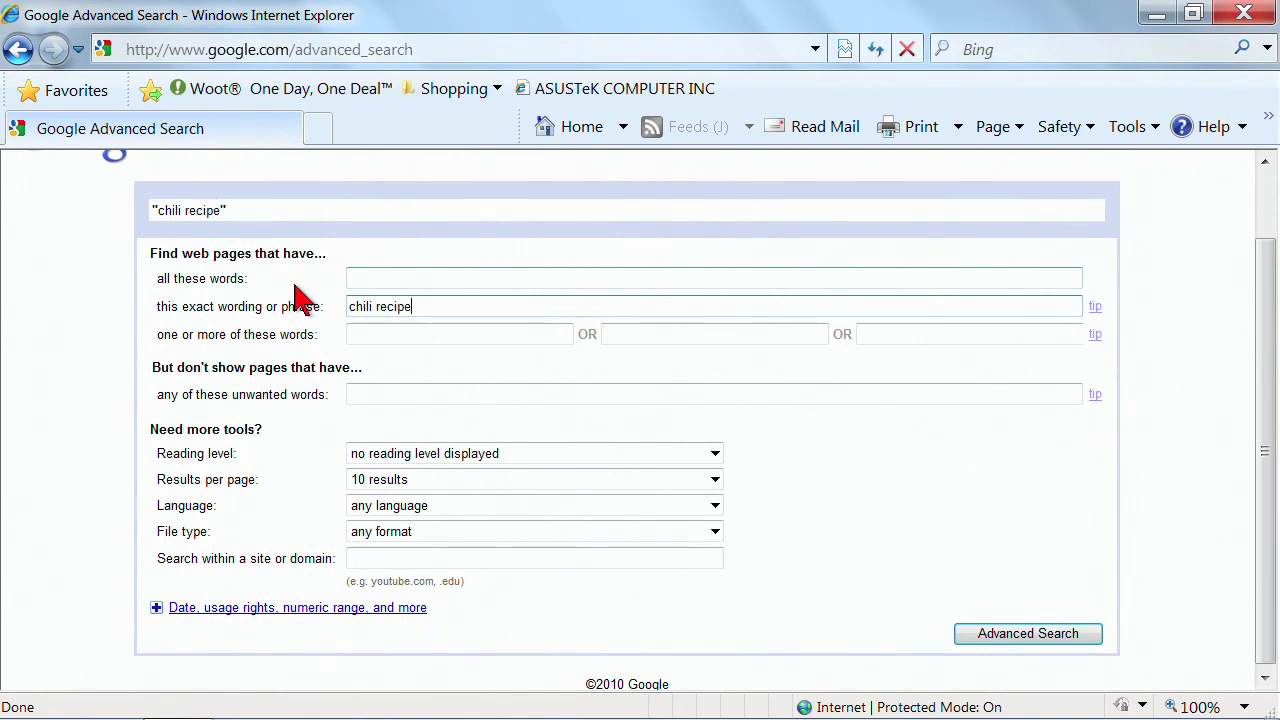
key("Tab")
type("hot")
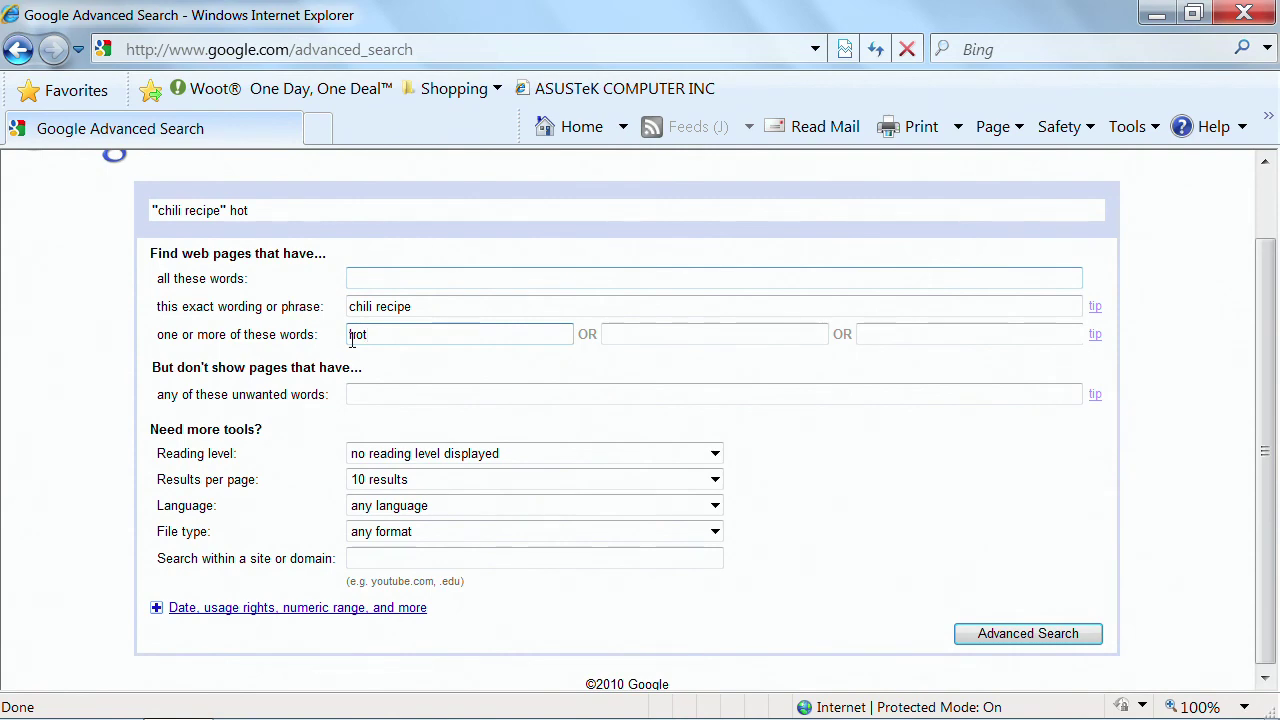
left_click(1008, 640)
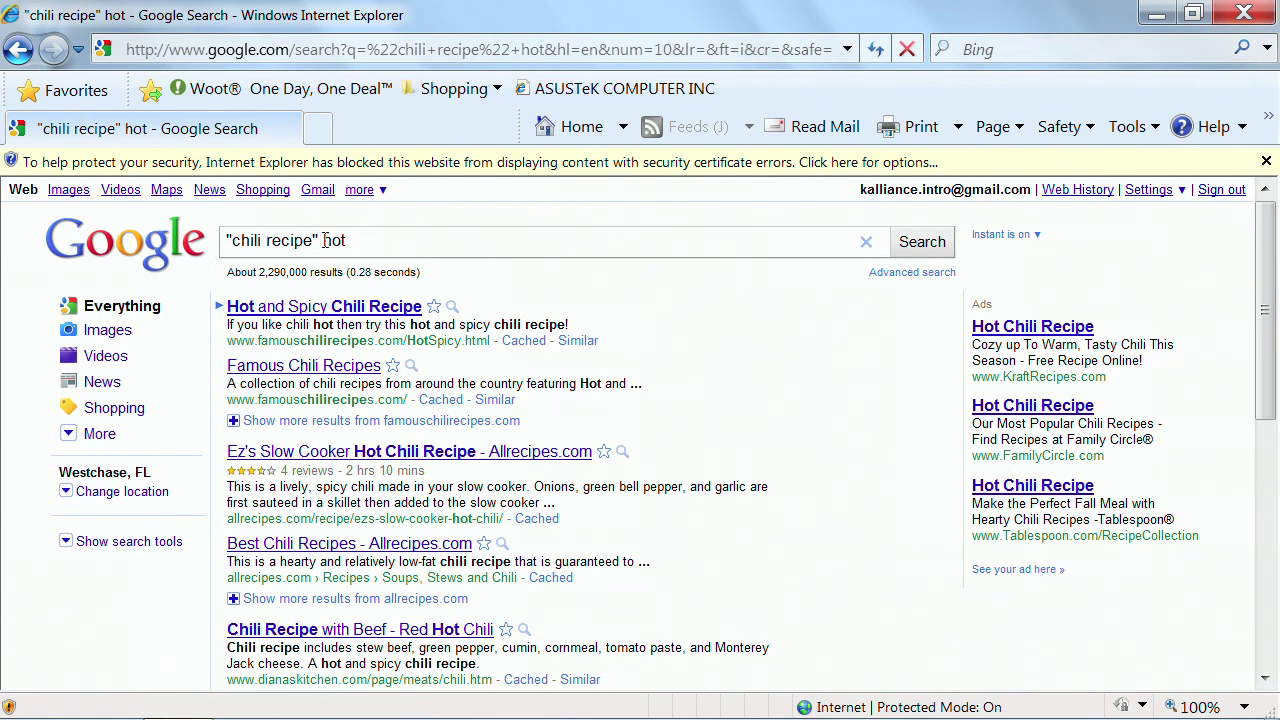
- Replace the search query with 'unauthorized user account'
left_click_drag(350, 242, 222, 242)
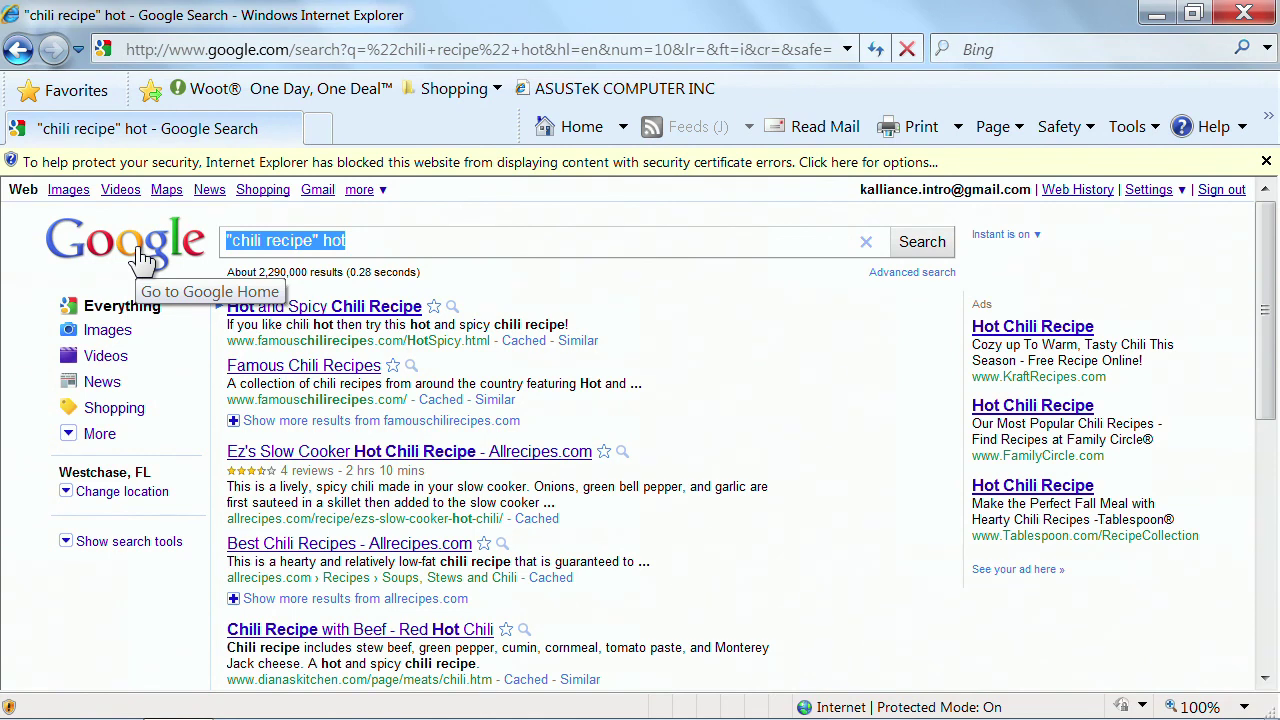
type("un")
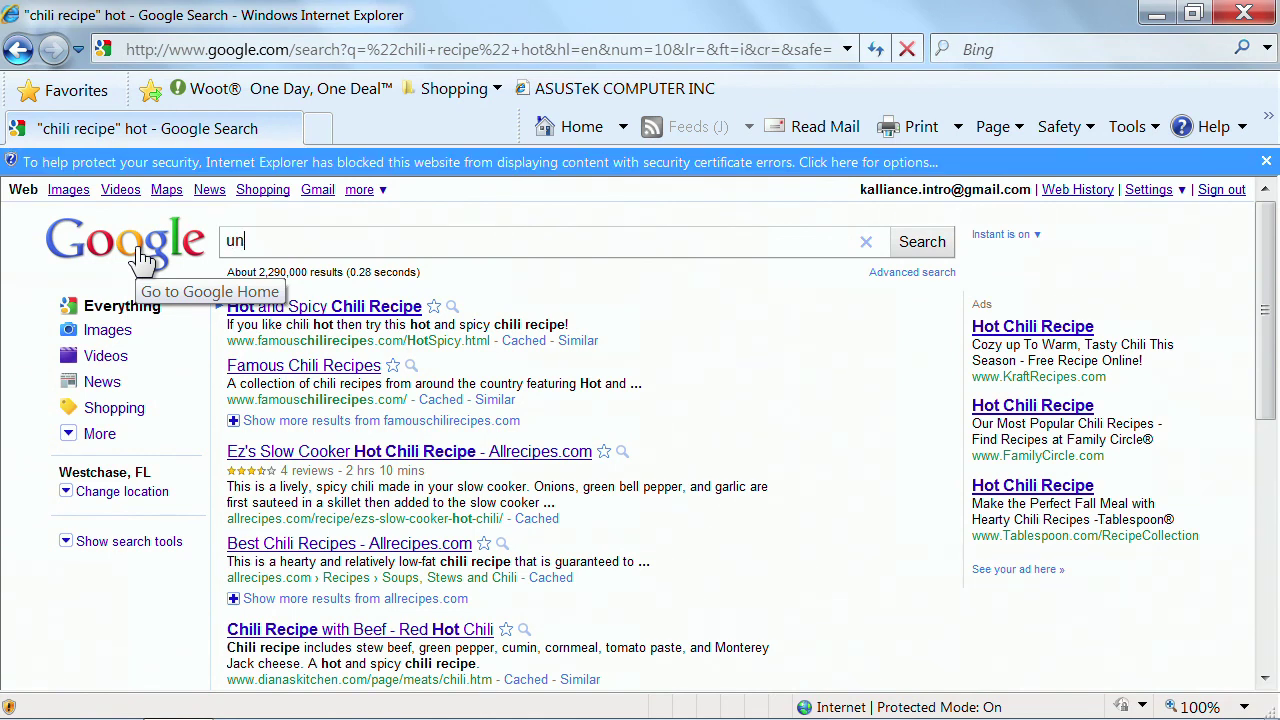
type("authorized u")
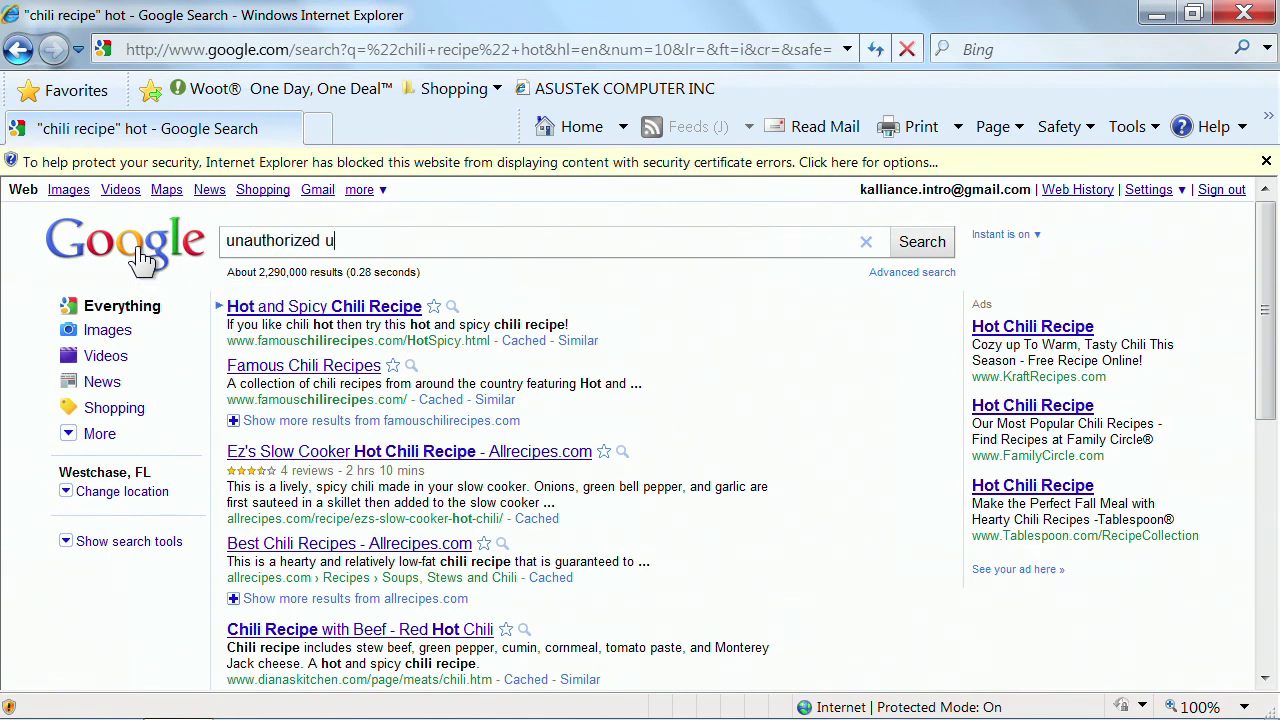
type("ser account")
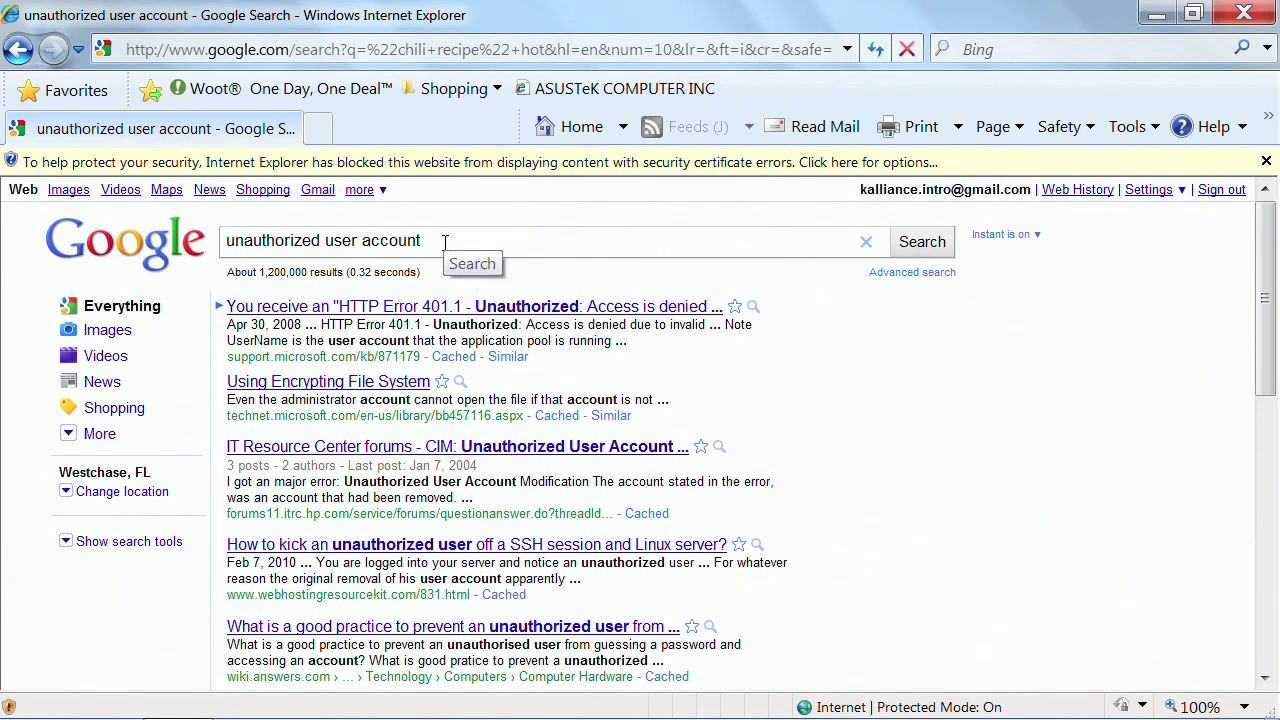
- Search 'unauthorized user account' as an exact phrase, then add UAC to the query
left_click(900, 275)
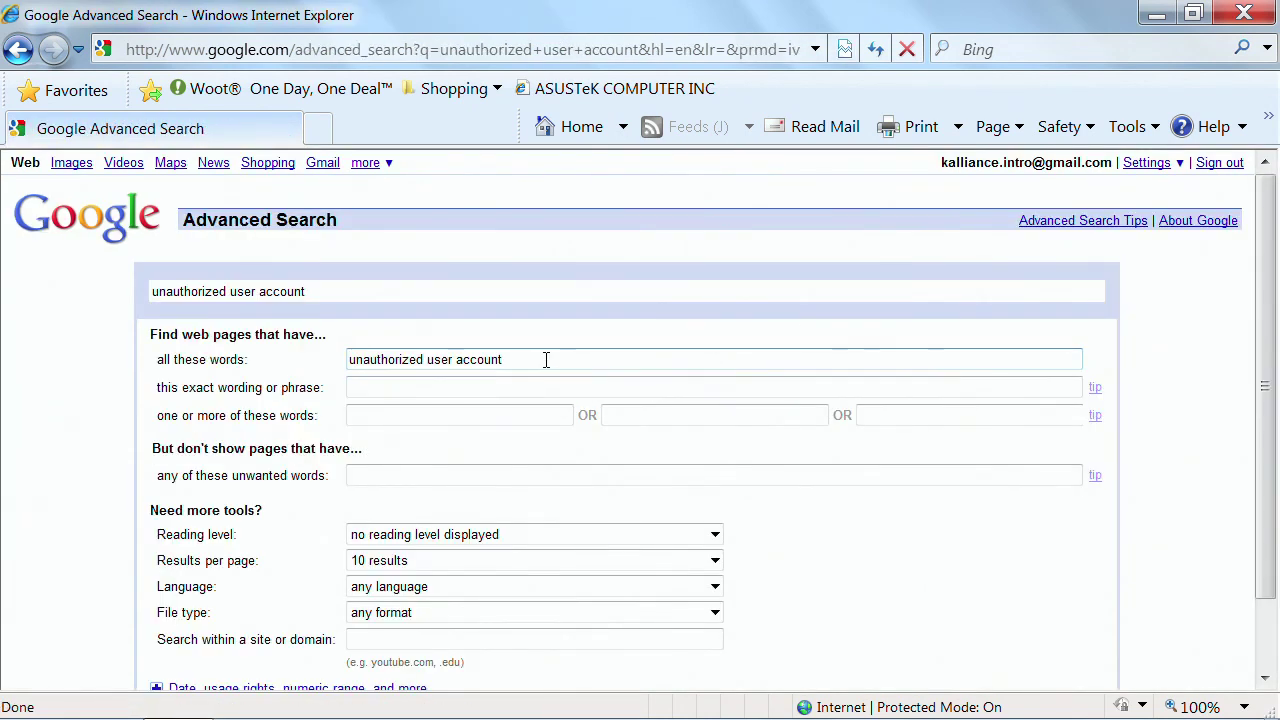
left_click_drag(543, 357, 342, 360)
key("BackSpace")
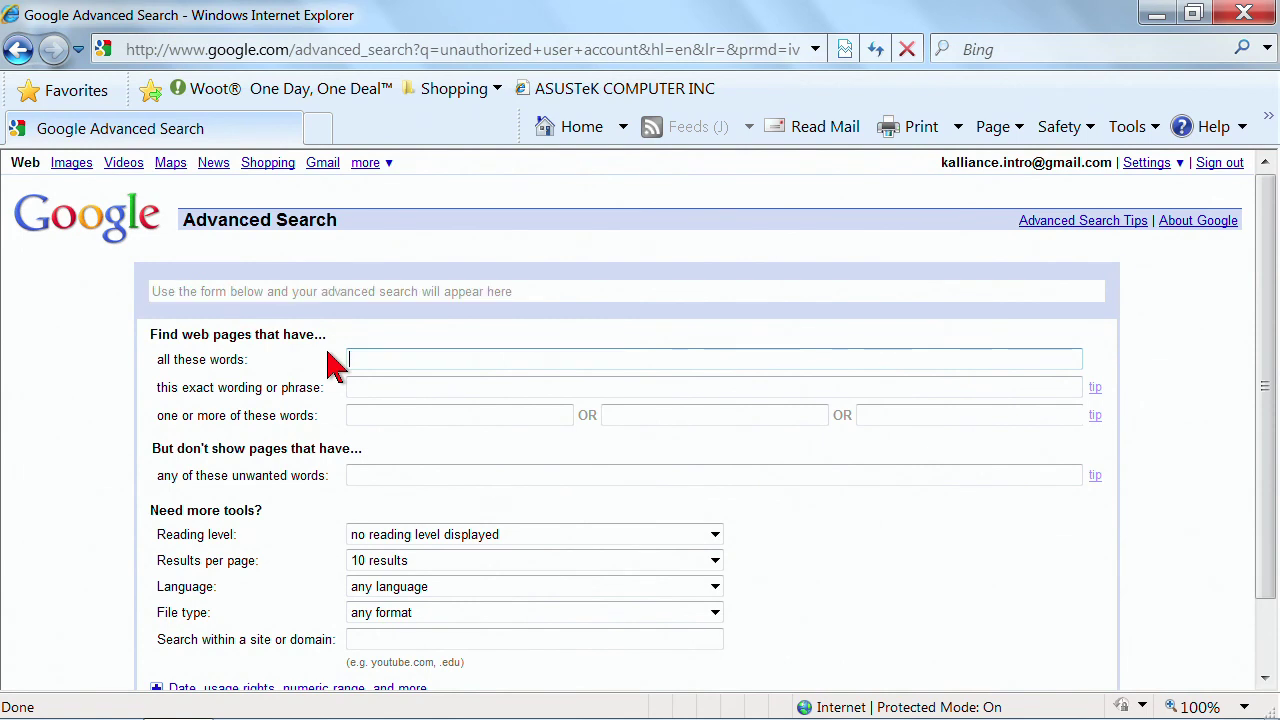
left_click(369, 385)
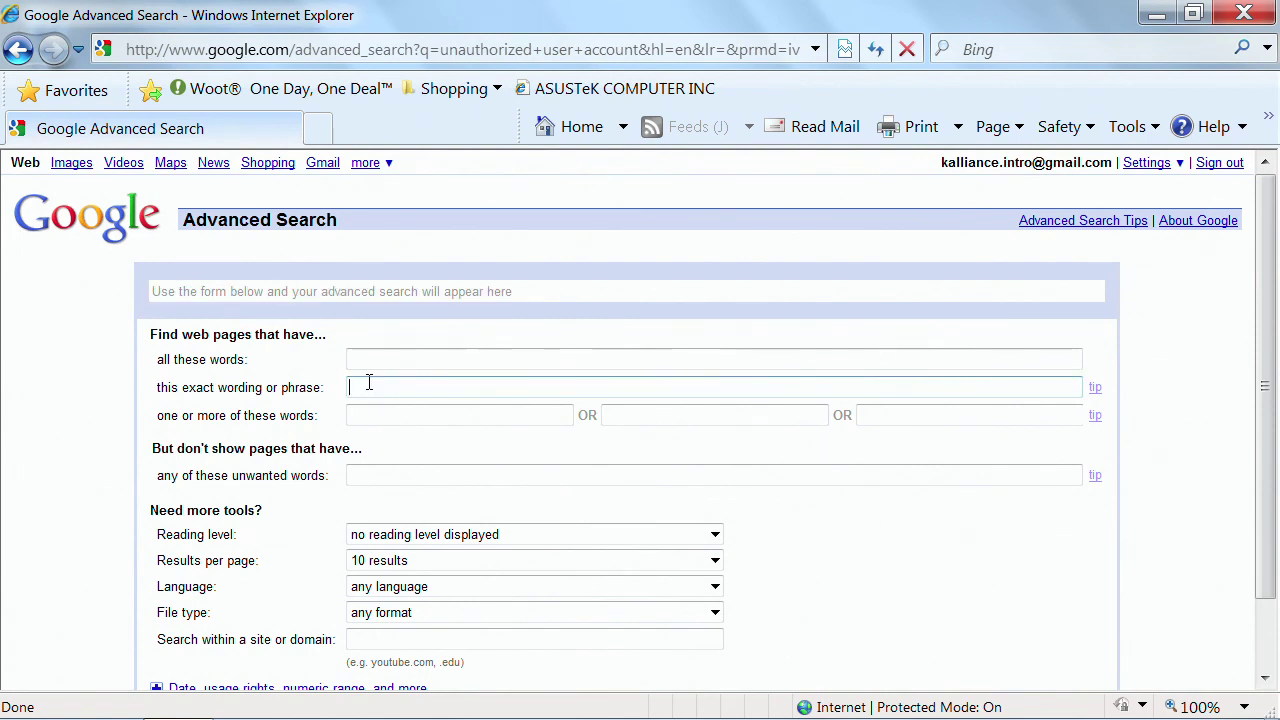
type("unauthorized")
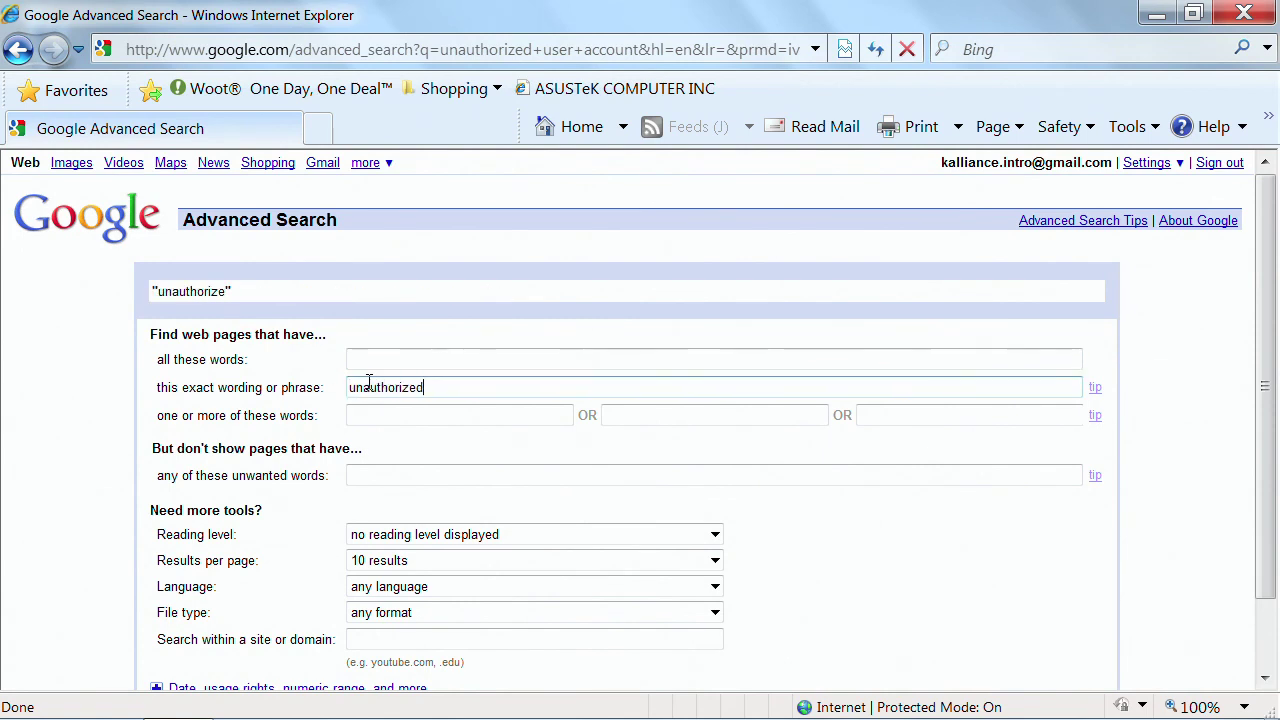
type(" user account")
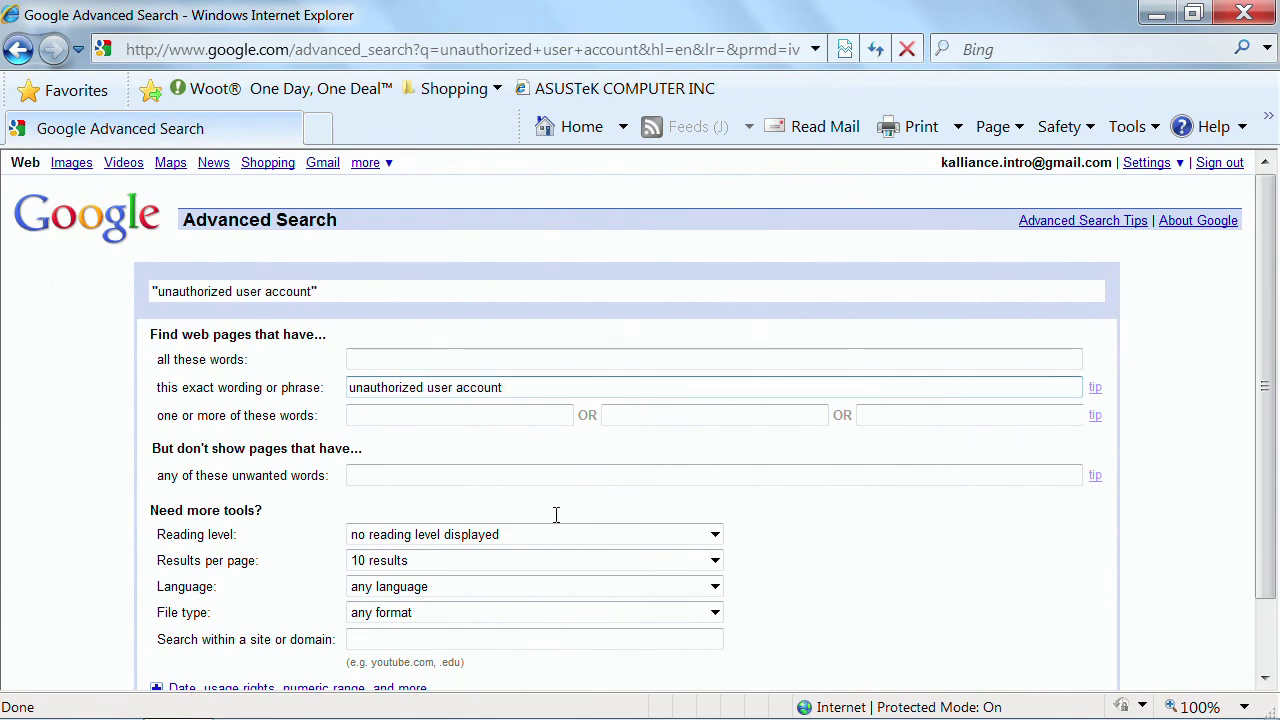
scroll(556, 514, "down", 1)
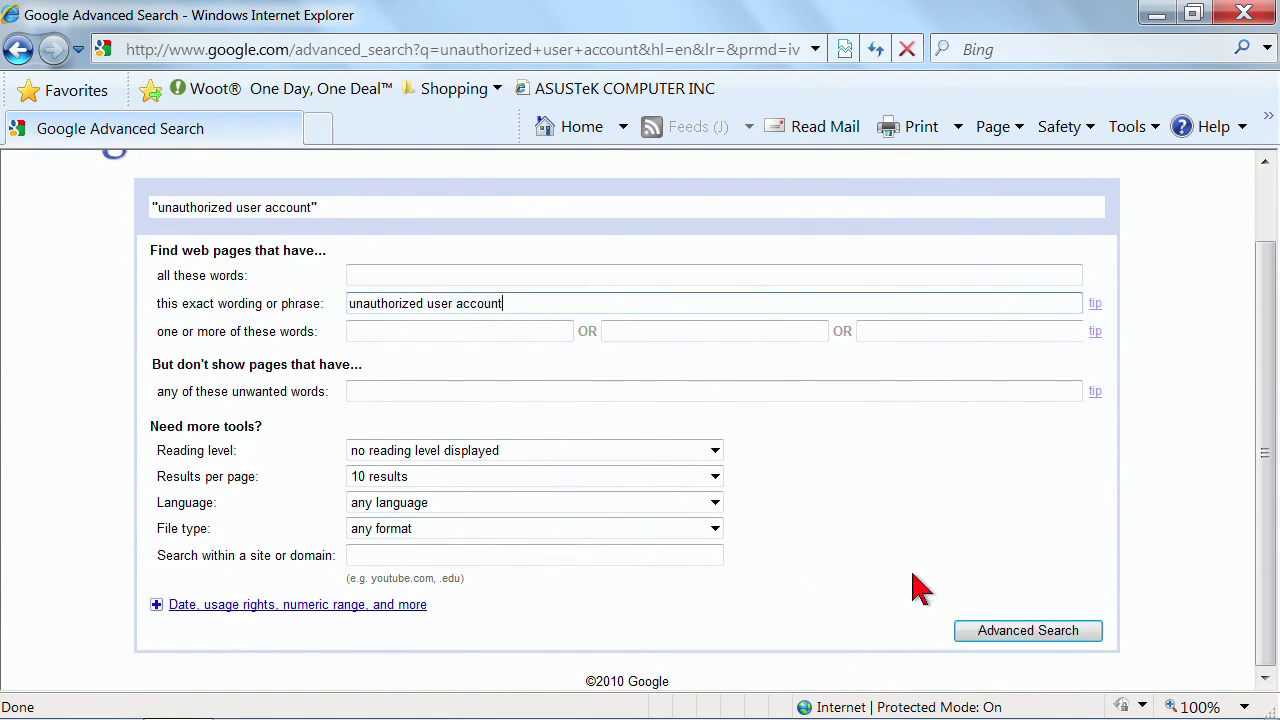
left_click(1003, 637)
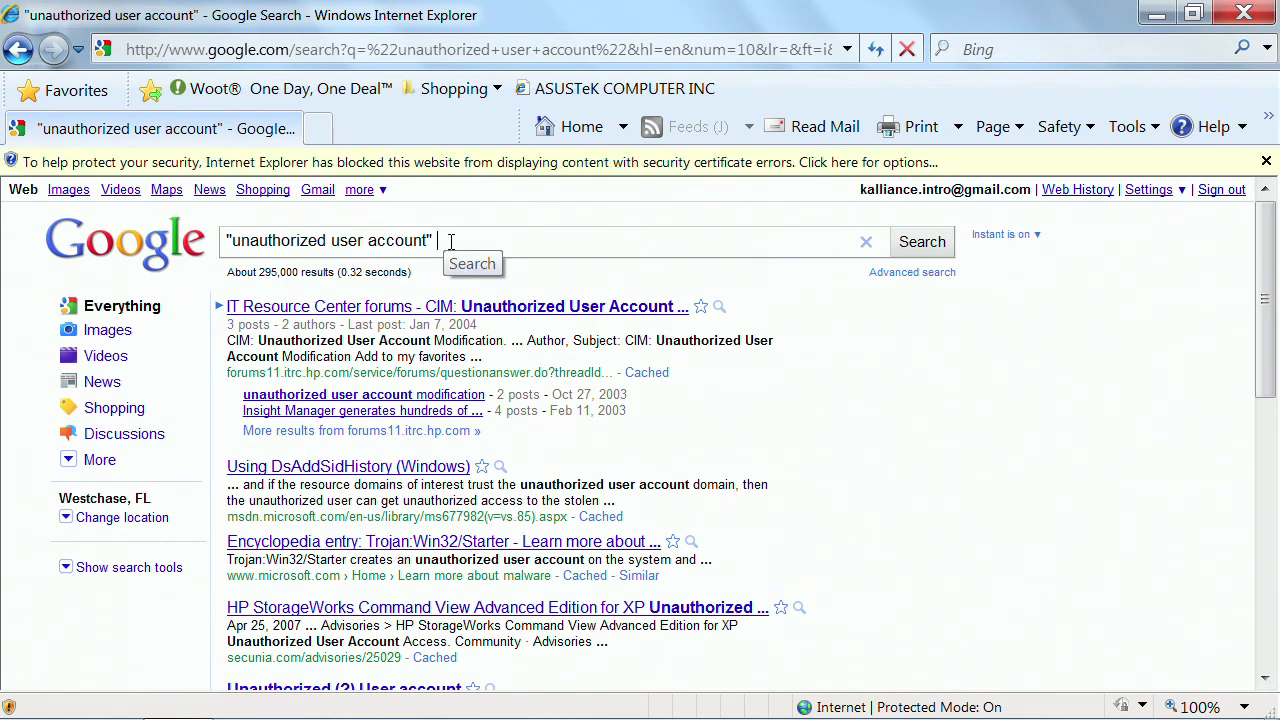
type("UAC")
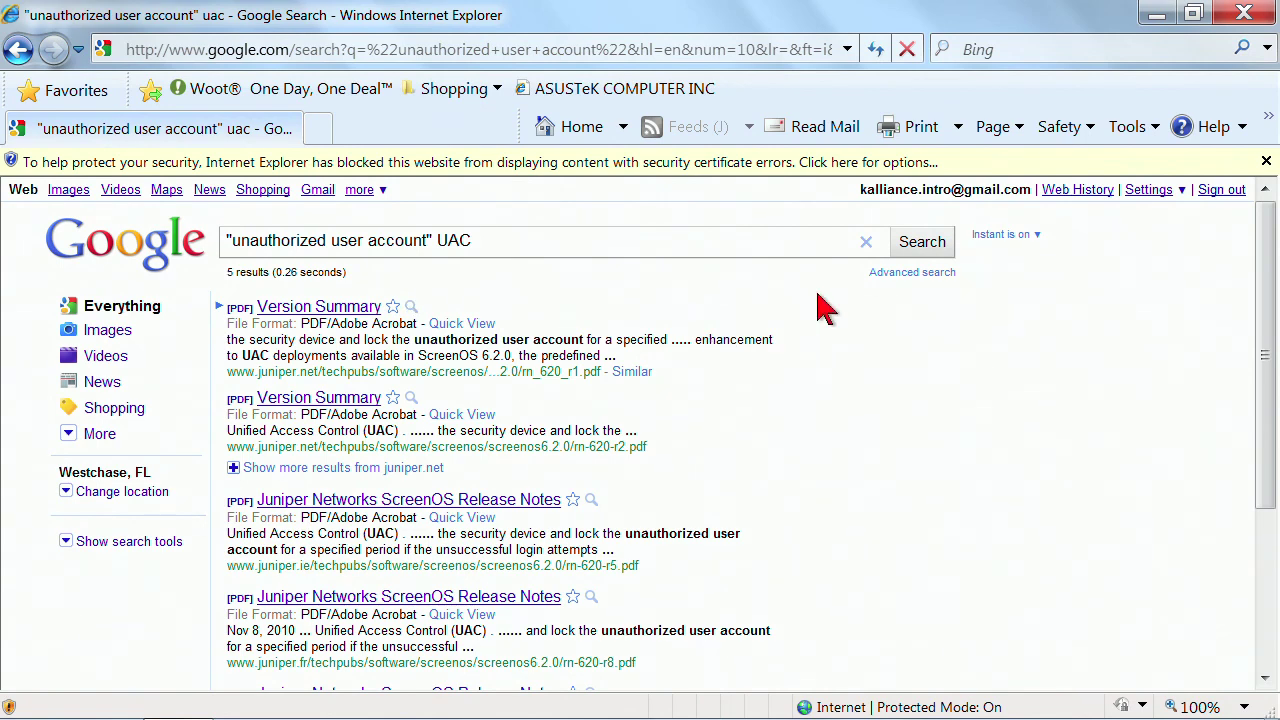
- Exclude 'linux' as an unwanted word and rerun the UAC phrase search
left_click(895, 274)
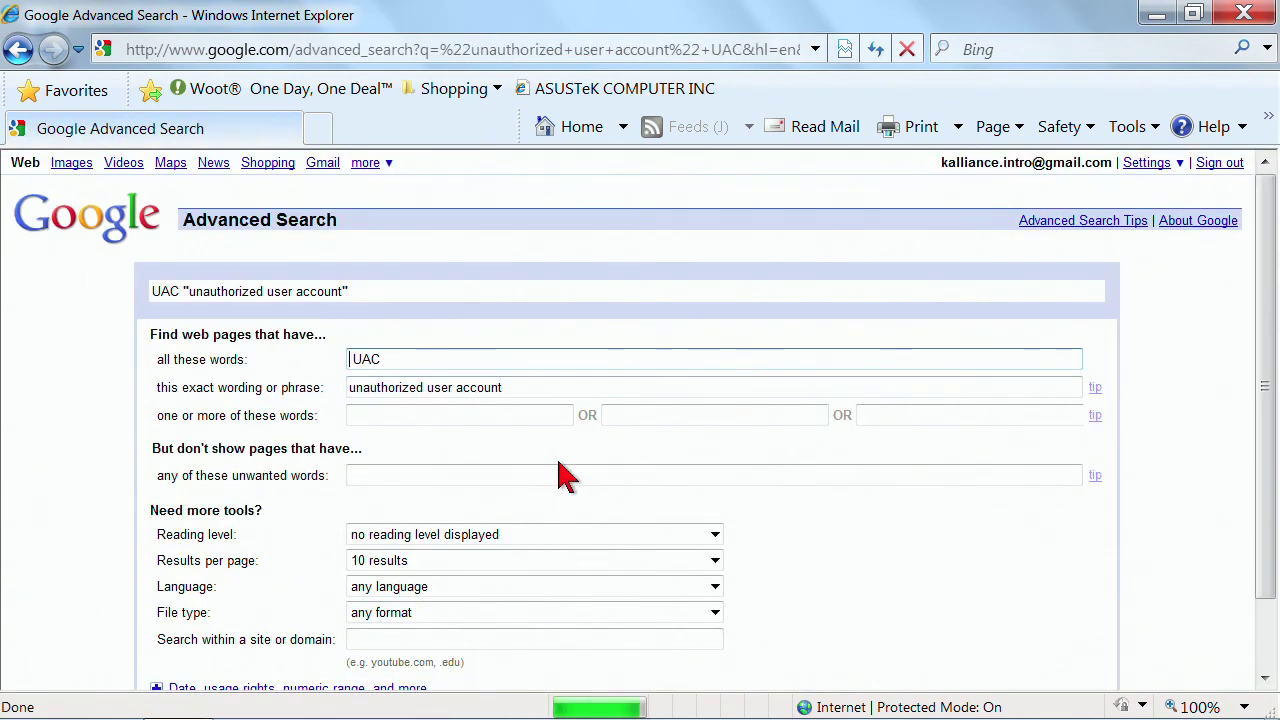
scroll(522, 490, "down", 2)
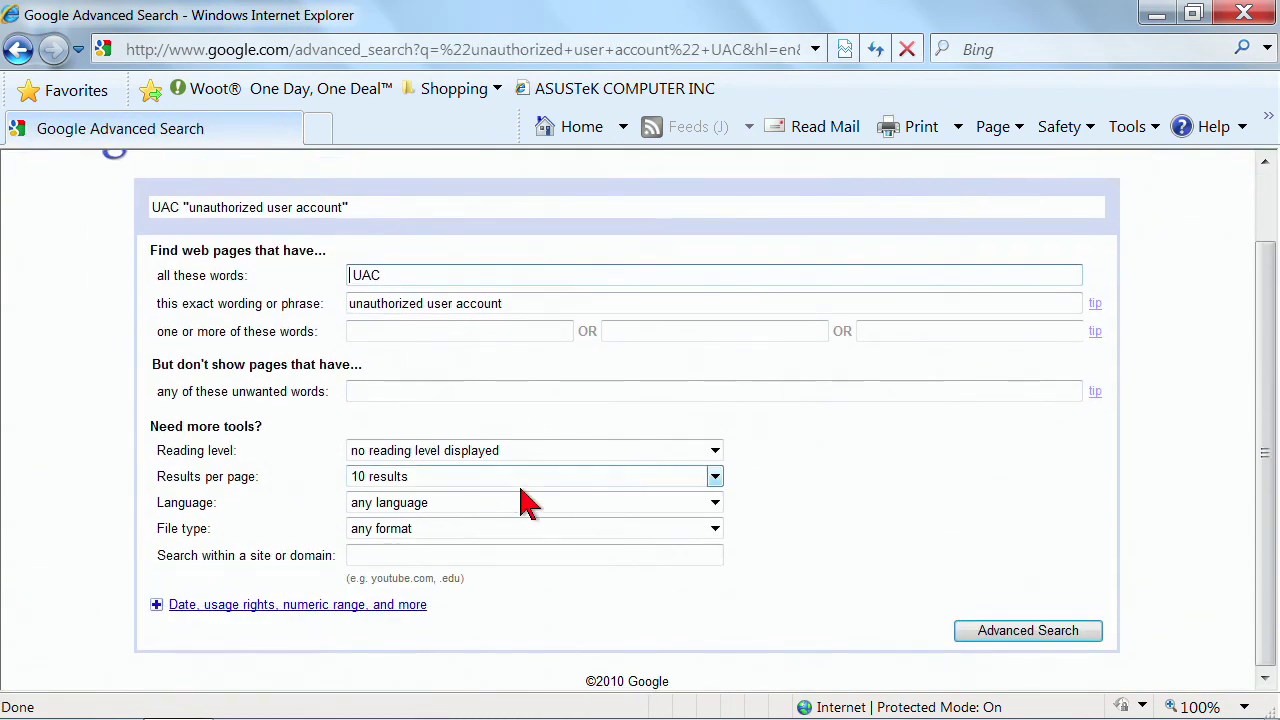
left_click(455, 392)
type("linux")
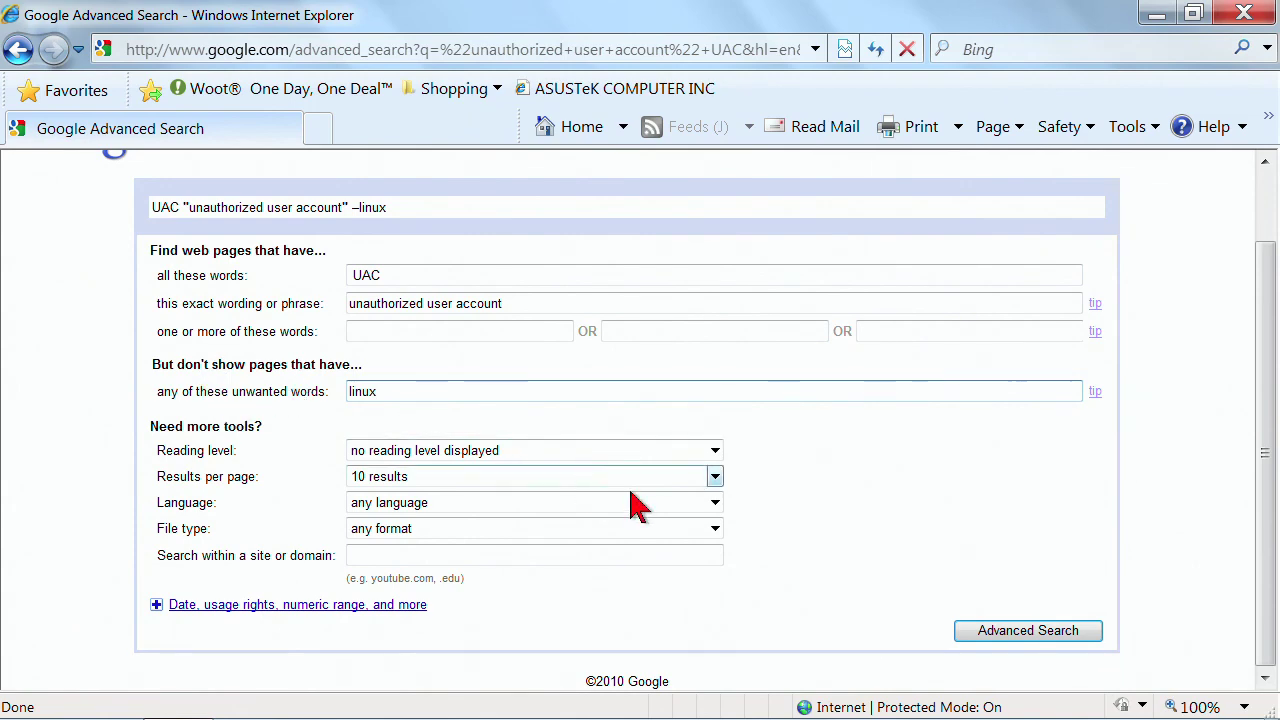
left_click(1032, 632)
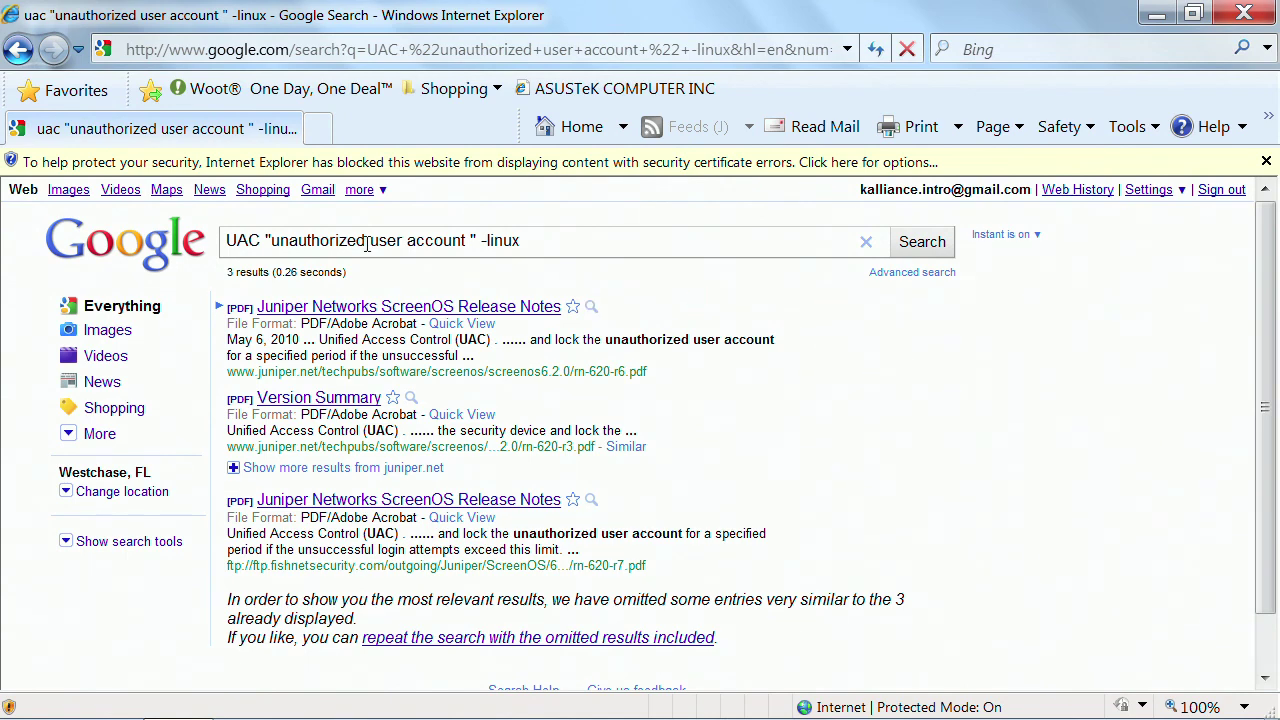
- Review the advanced form for the UAC query, then carry the query over to Google Images
left_click(905, 273)
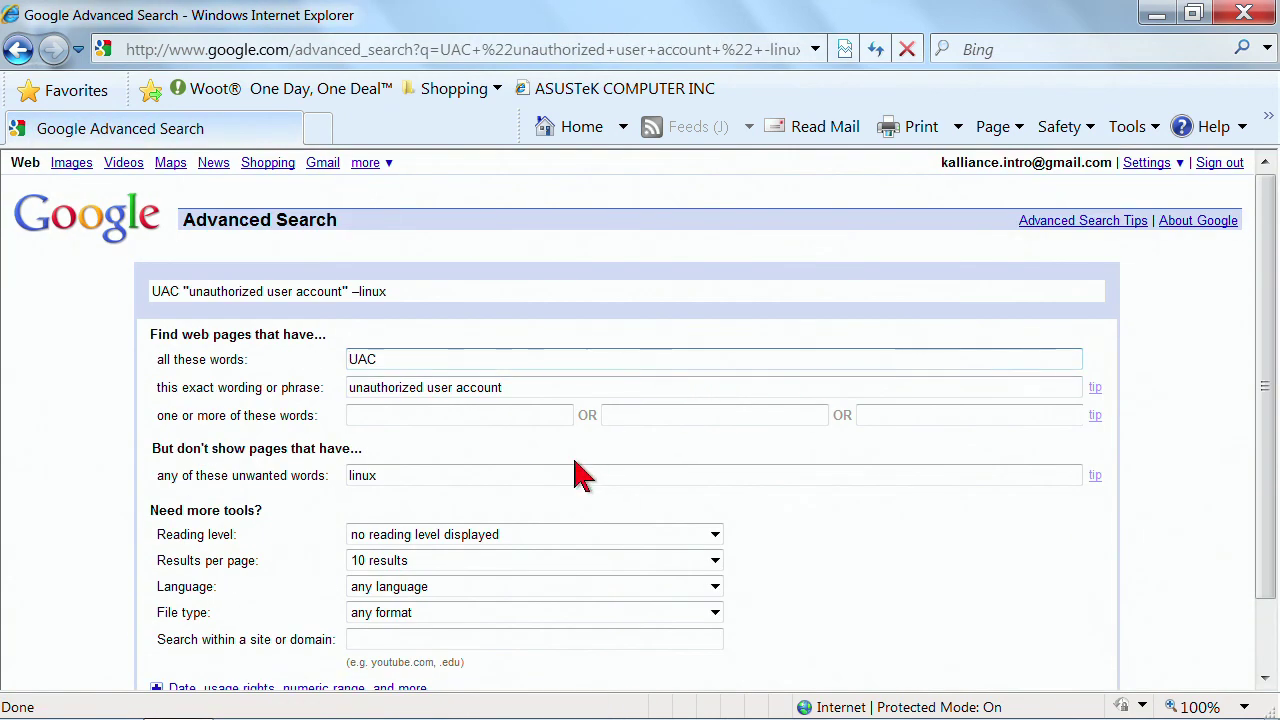
scroll(551, 480, "down", 2)
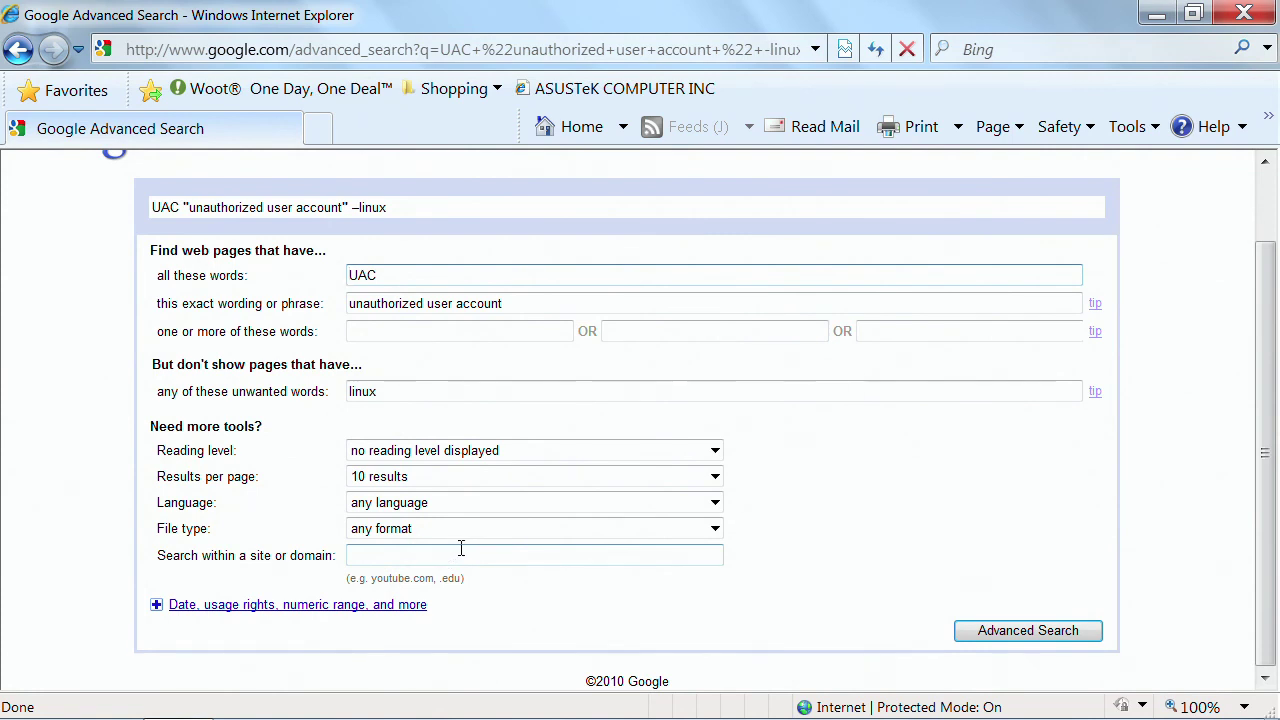
scroll(461, 548, "up", 2)
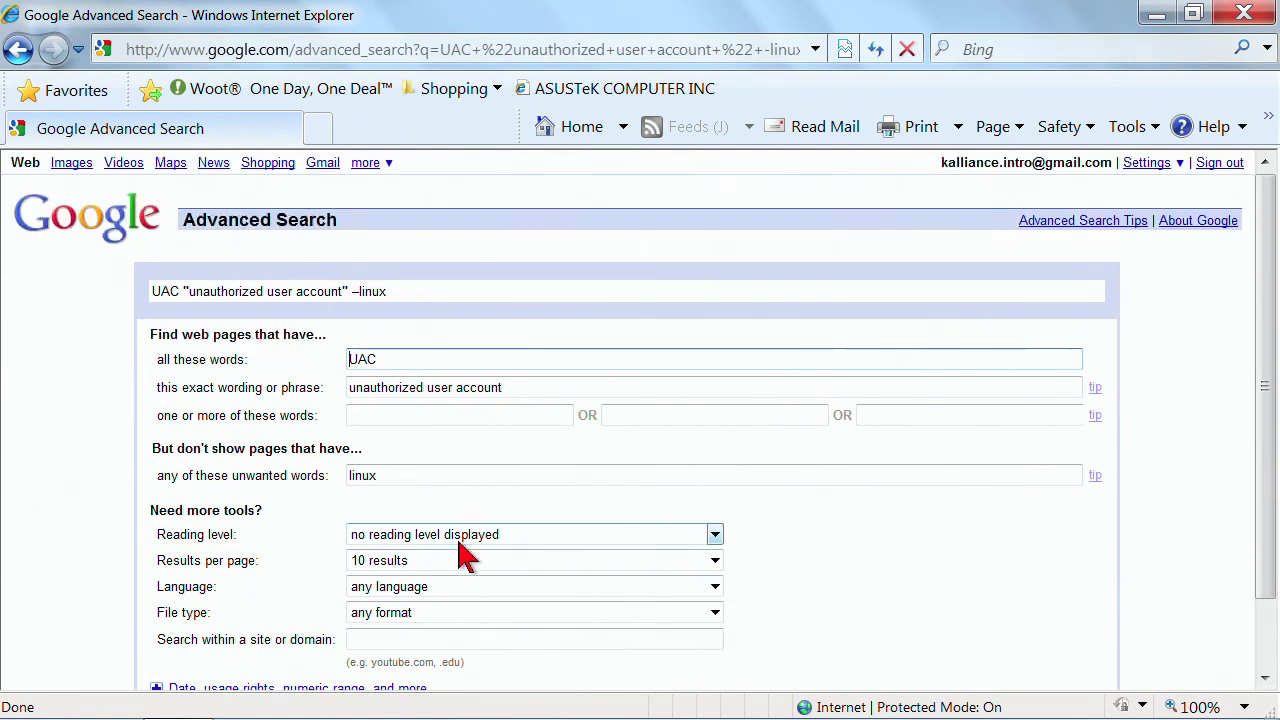
left_click(74, 164)
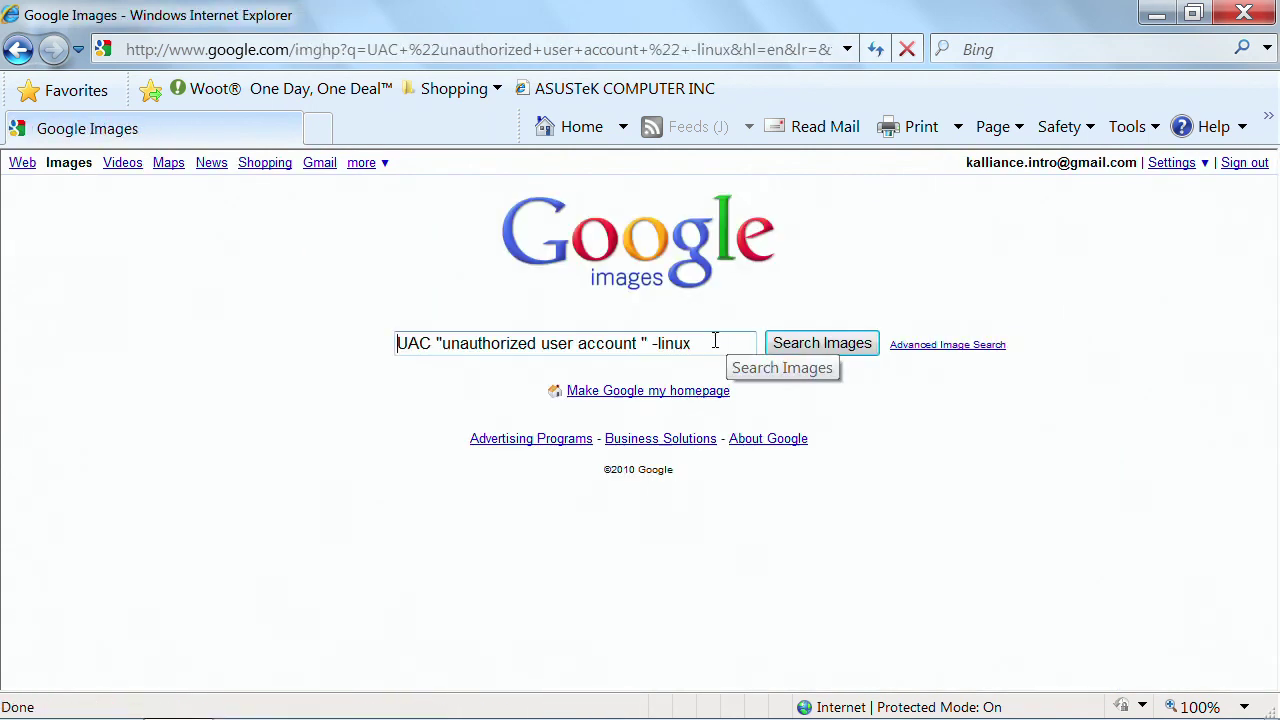
- Run an image search for 'flowers'
left_click_drag(715, 341, 323, 340)
type("flowe")
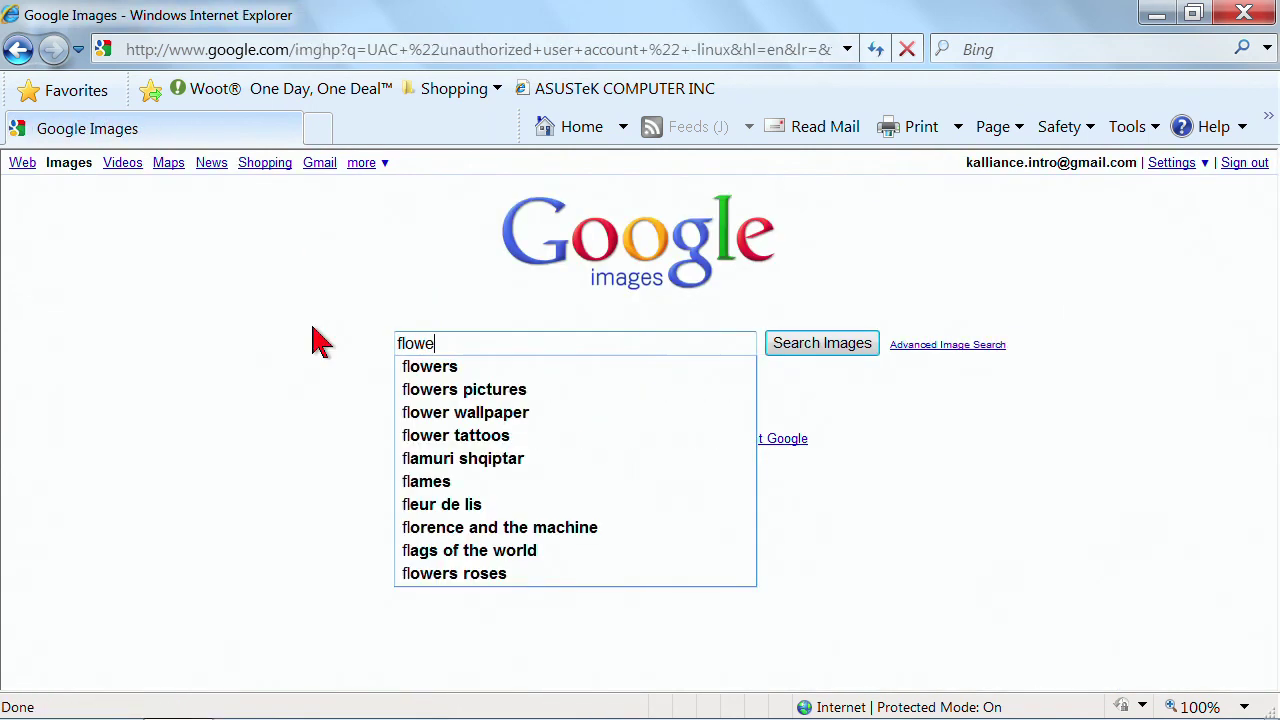
type("rs")
key("Return")
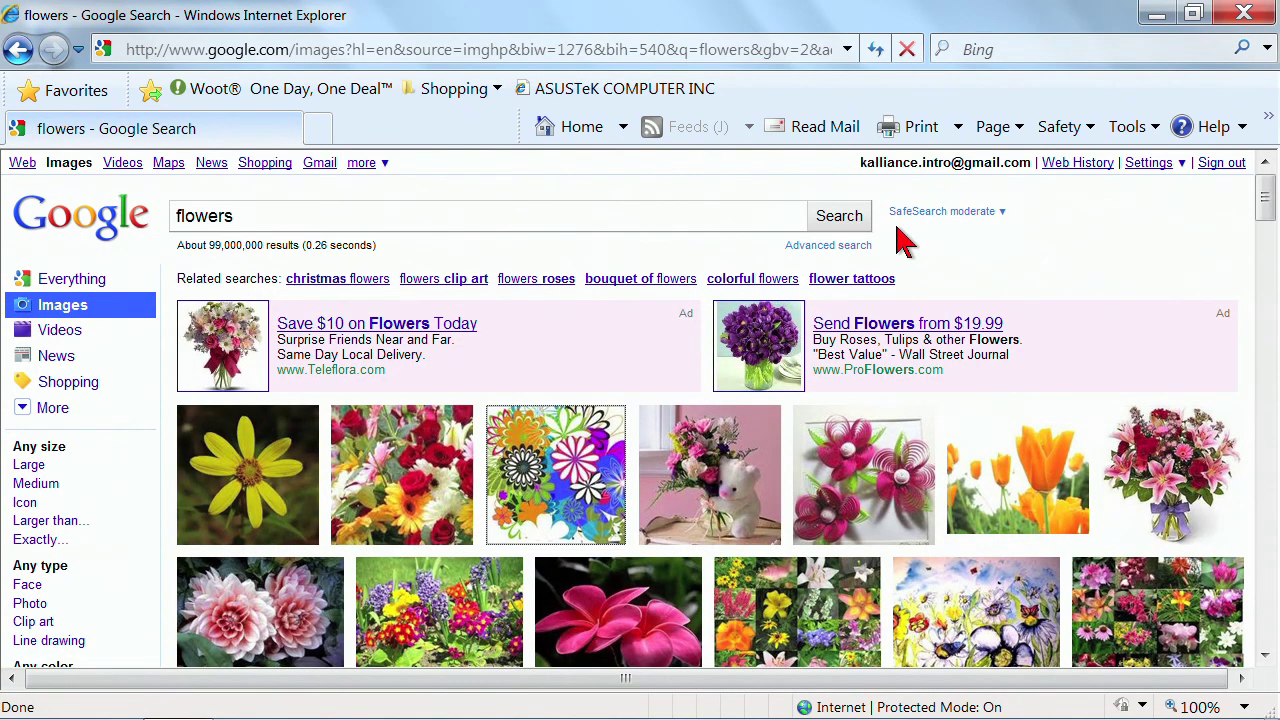
- Add 'lily' as an alternative word in Advanced Image Search and rerun the search
left_click(860, 248)
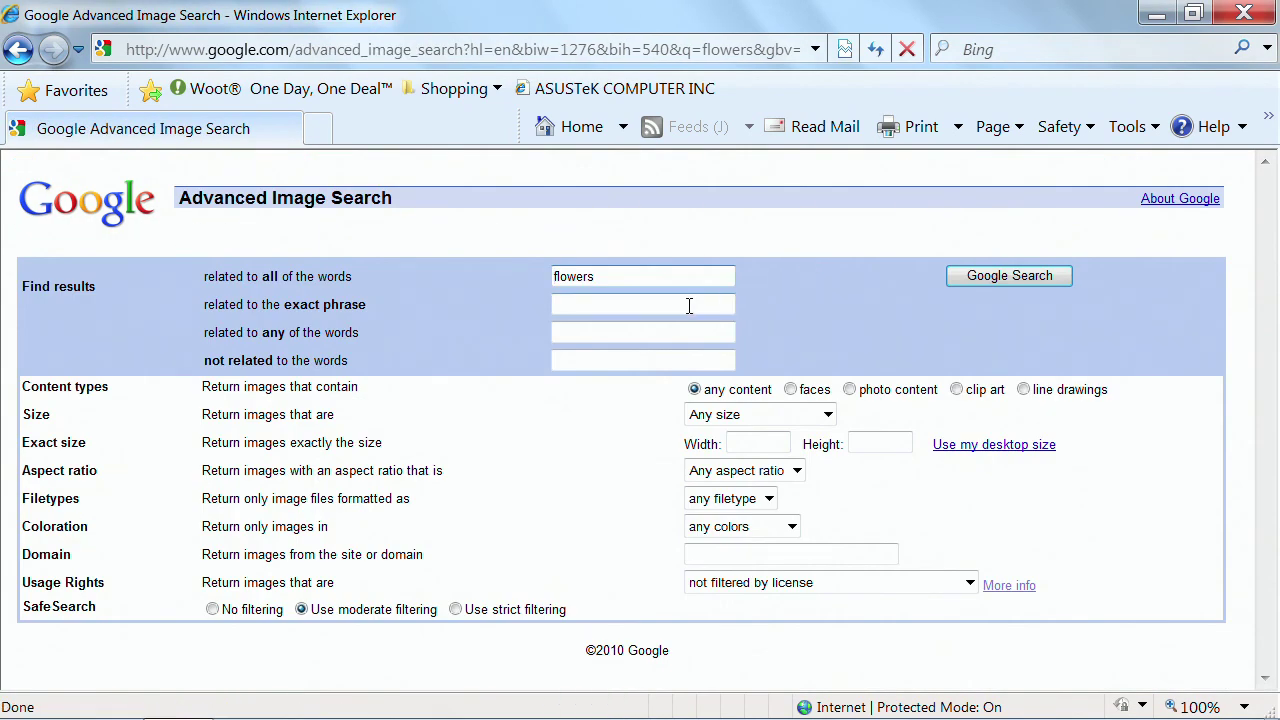
left_click(576, 298)
key("Tab")
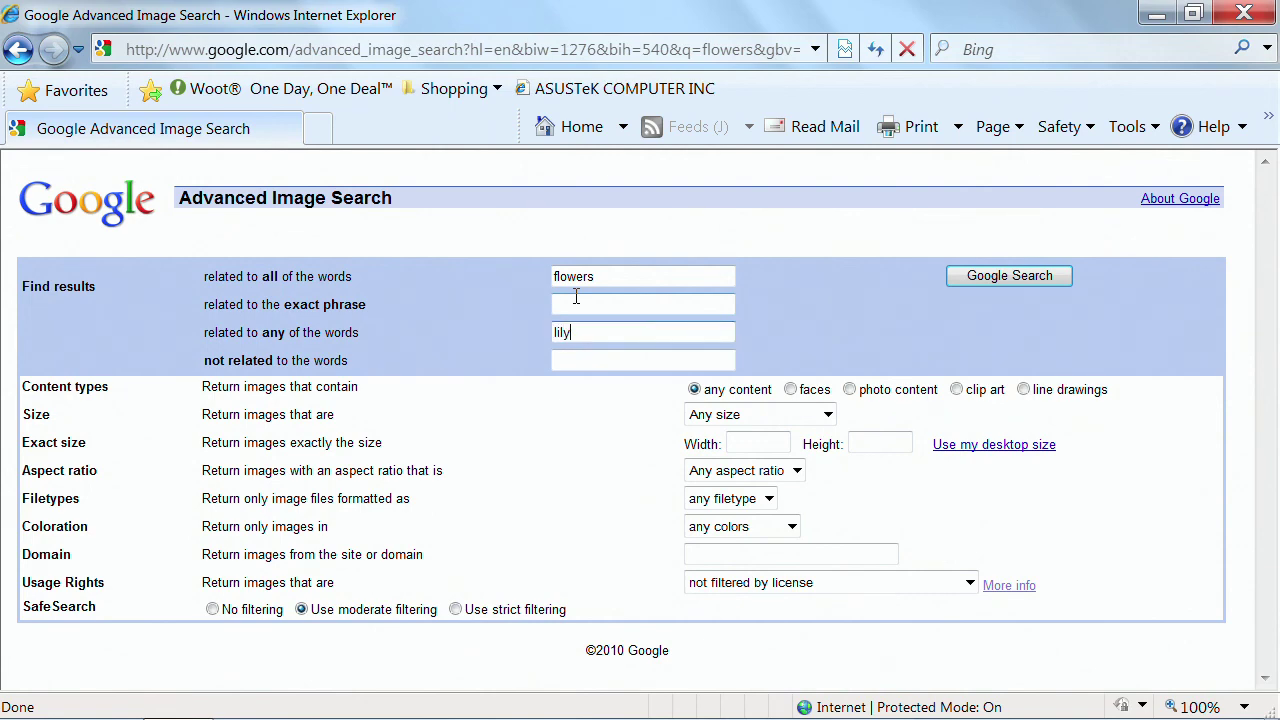
key("Return")
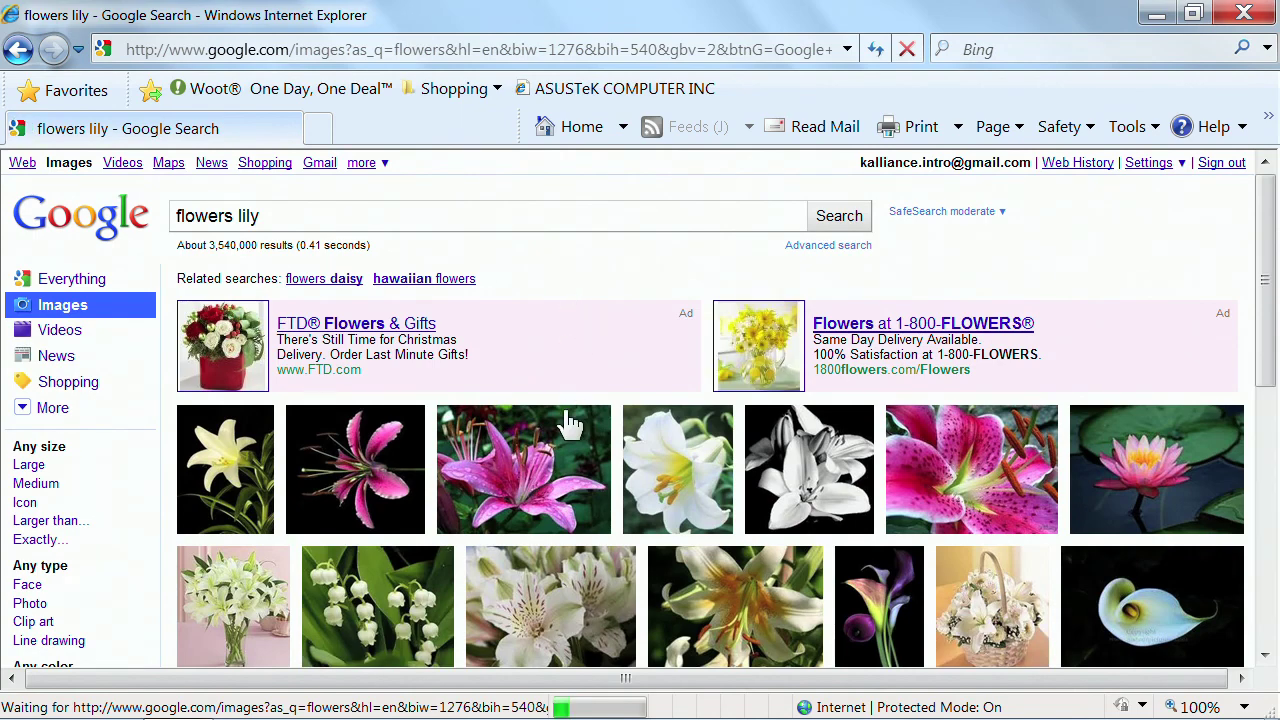
left_click(819, 250)
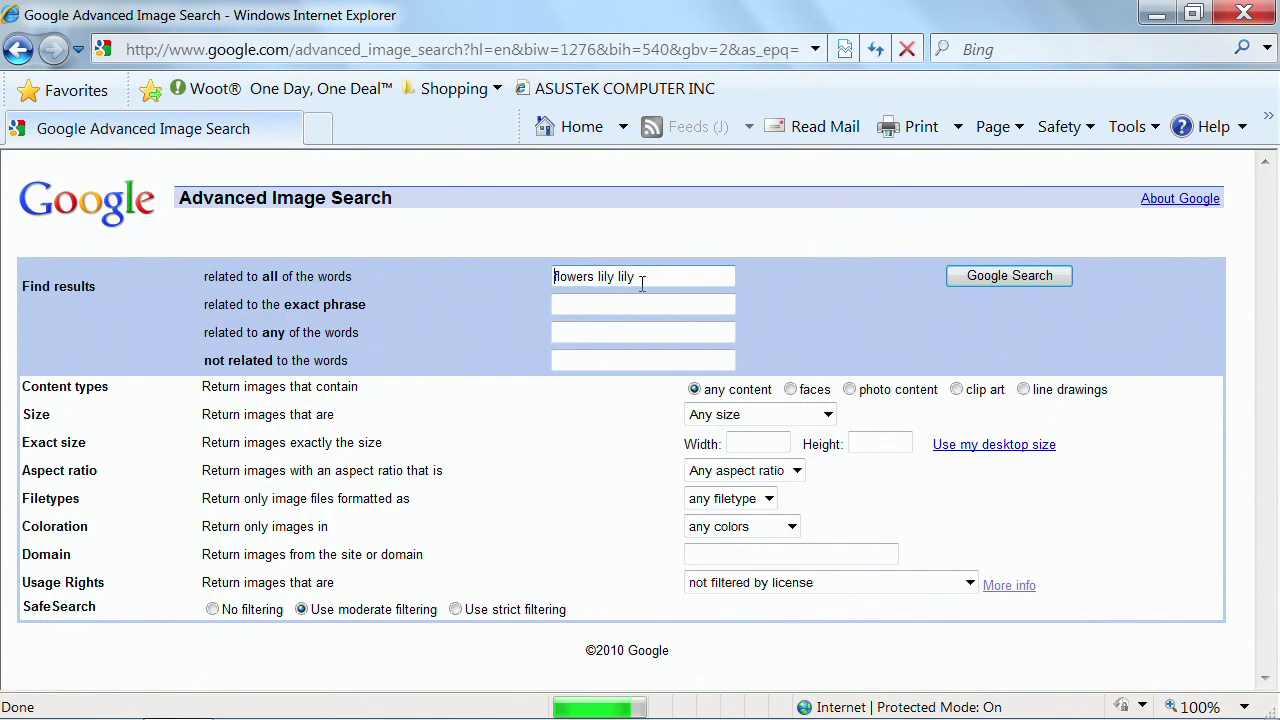
- Exclude 'florist' from the flowers lily image search and browse the results
left_click(578, 361)
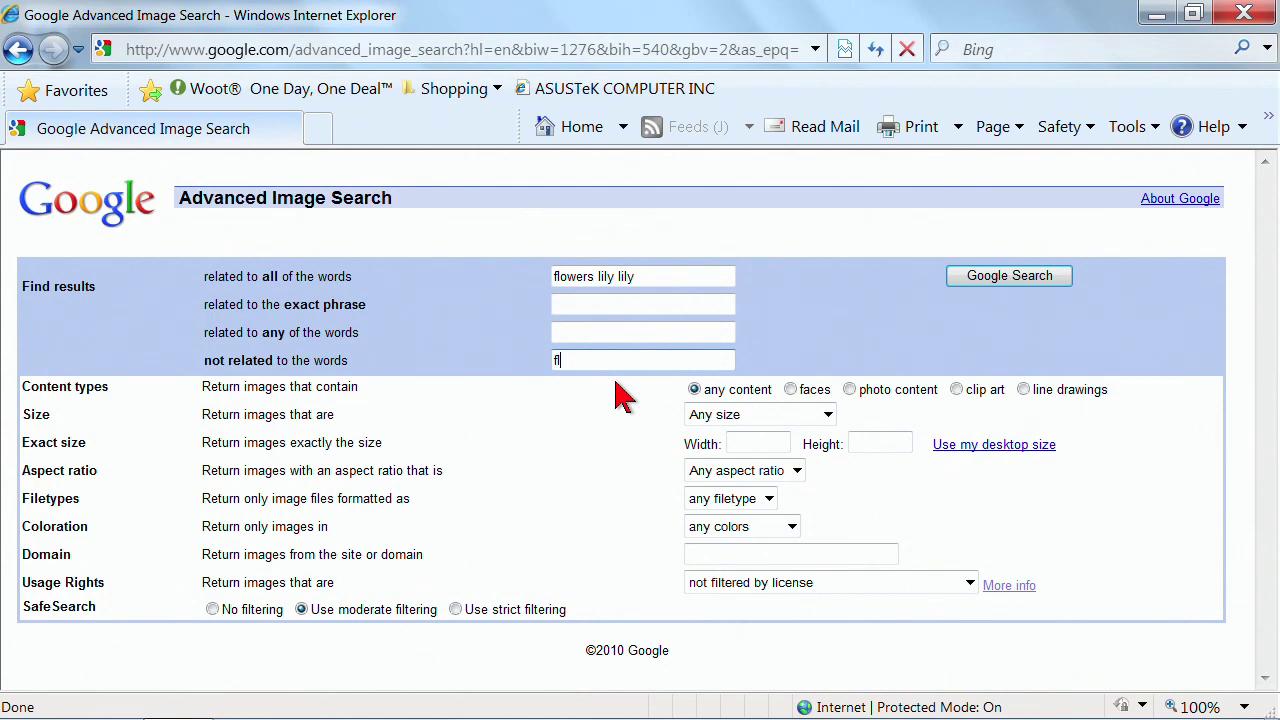
key("Return")
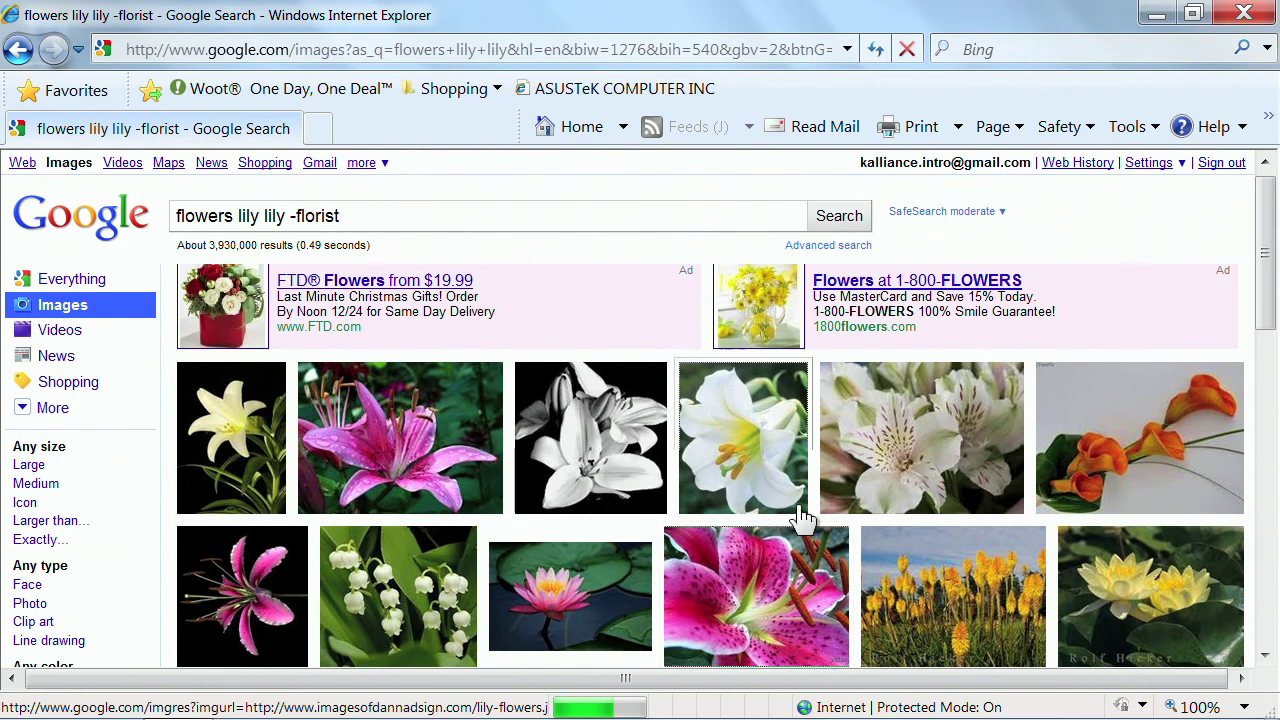
scroll(800, 520, "down", 3)
scroll(800, 520, "down", 2)
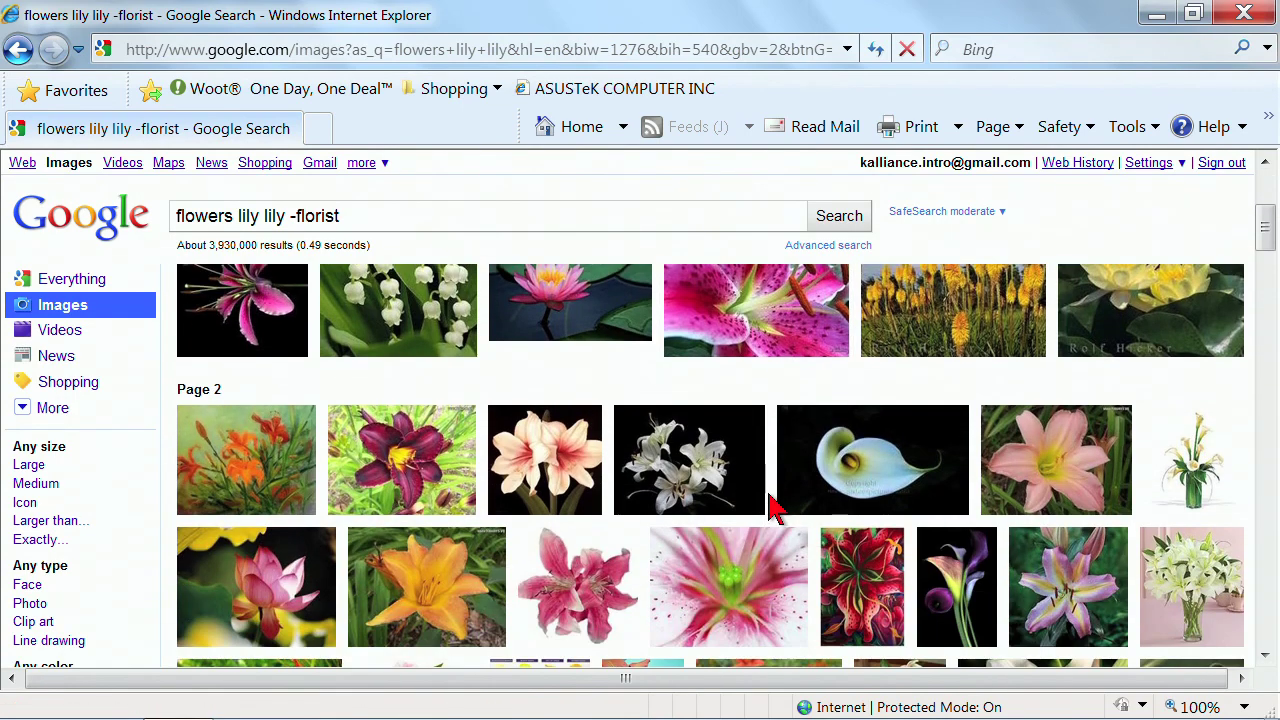
scroll(786, 514, "up", 1)
scroll(770, 510, "up", 4)
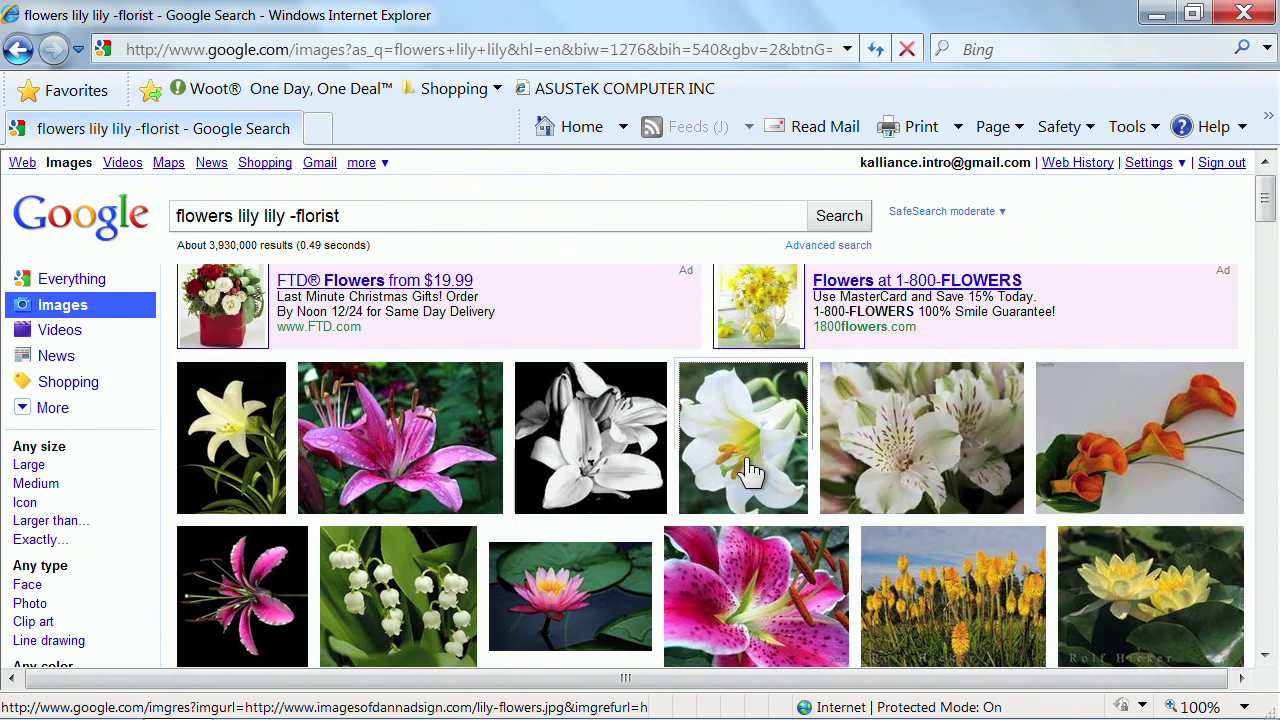
mouse_move(750, 470)
mouse_move(428, 470)
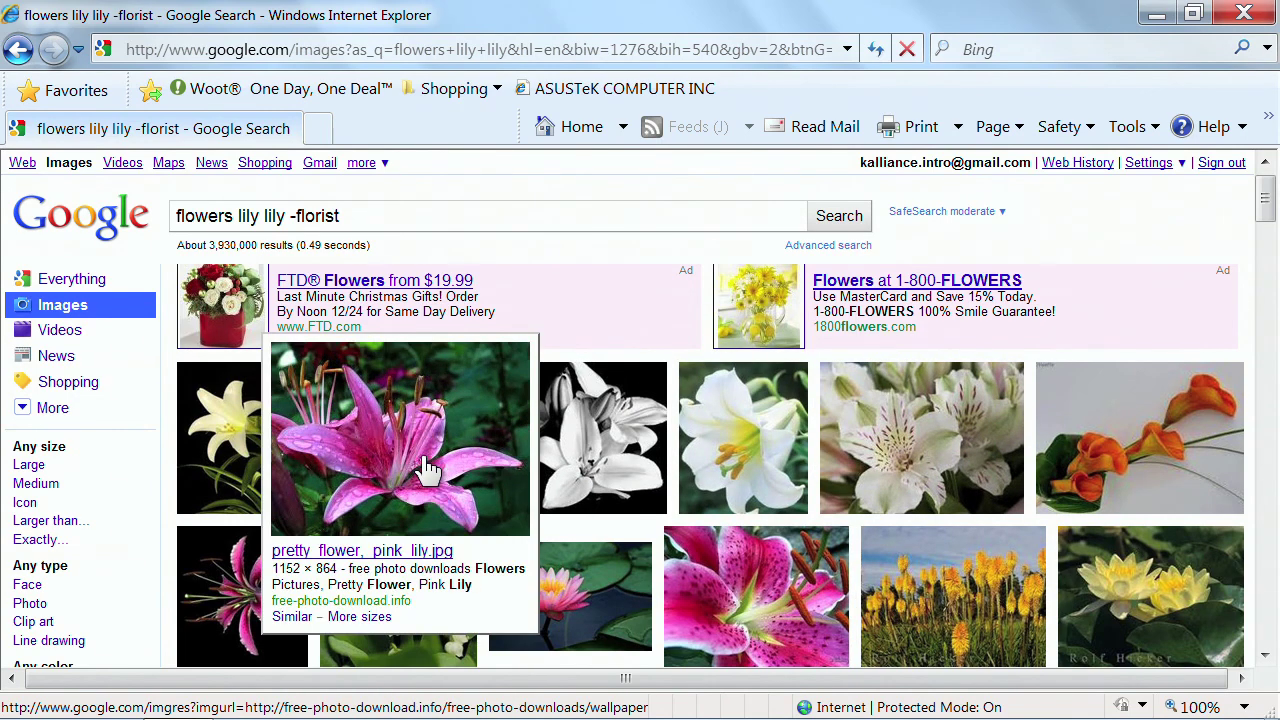
scroll(425, 470, "down", 2)
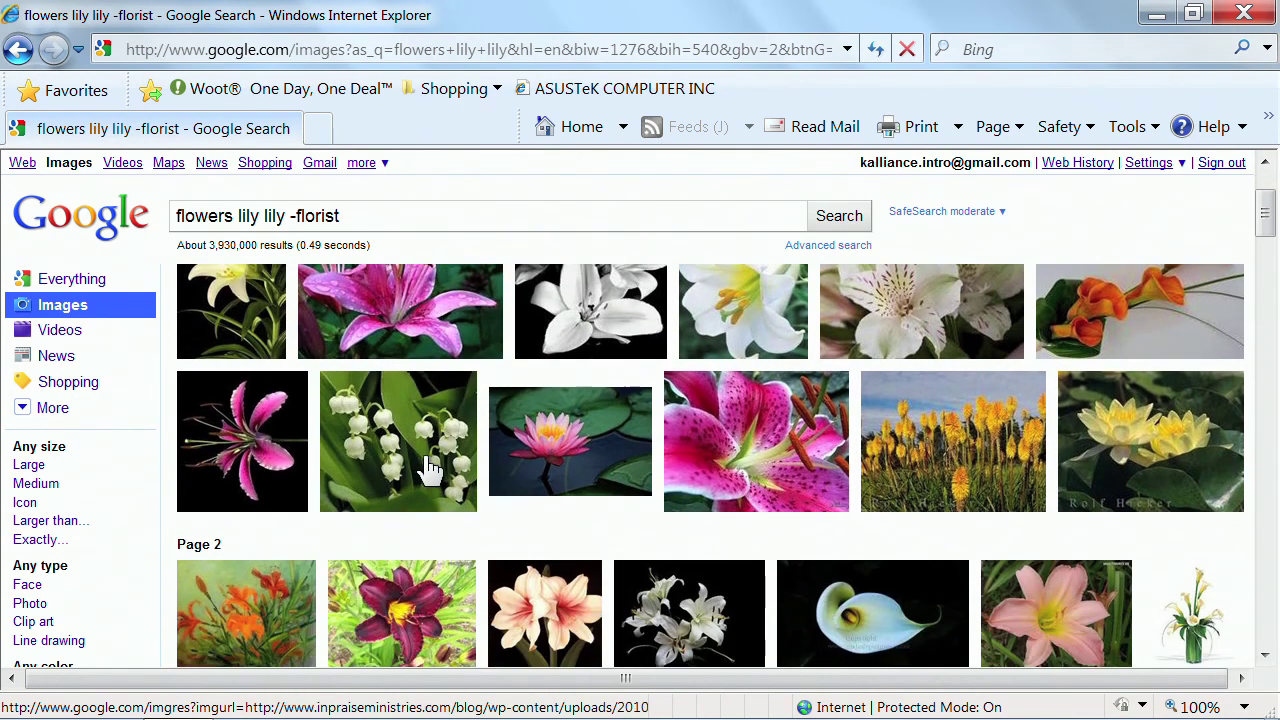
scroll(440, 465, "up", 1)
scroll(440, 465, "up", 1)
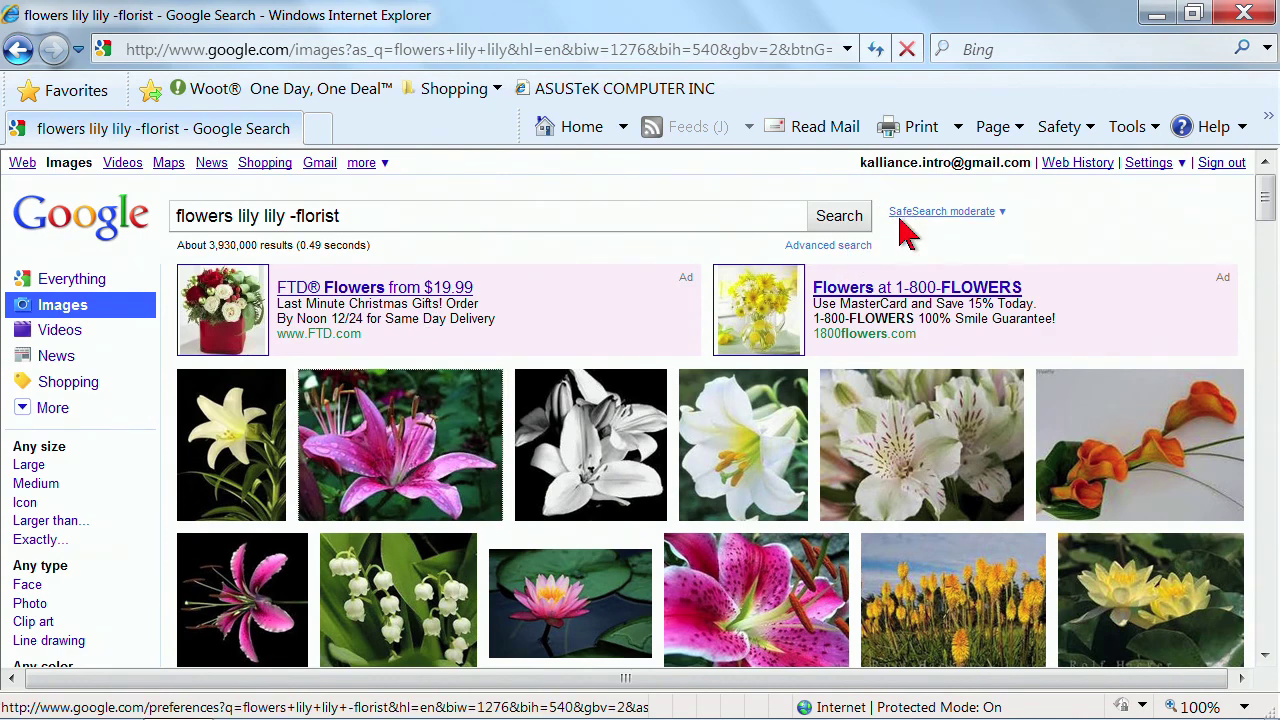
- Replace the excluded word florist with 'pink' and rerun the image search
left_click(838, 247)
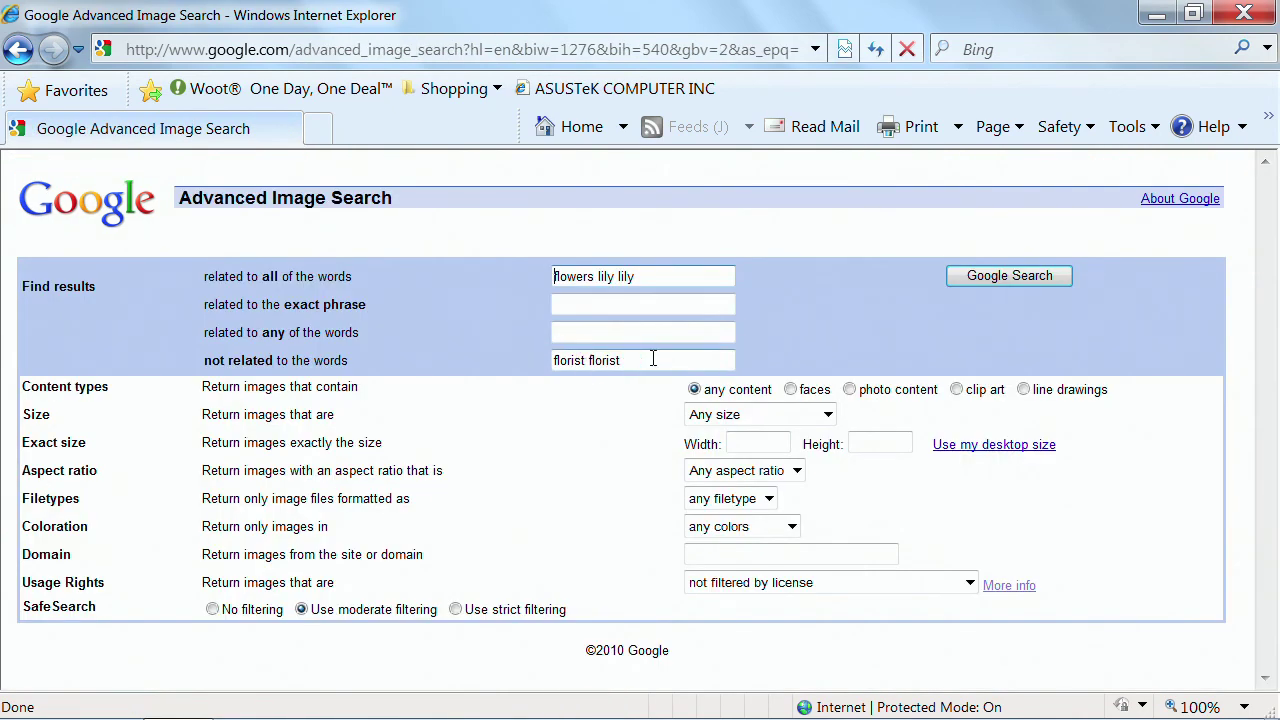
left_click_drag(653, 359, 491, 355)
type("pink")
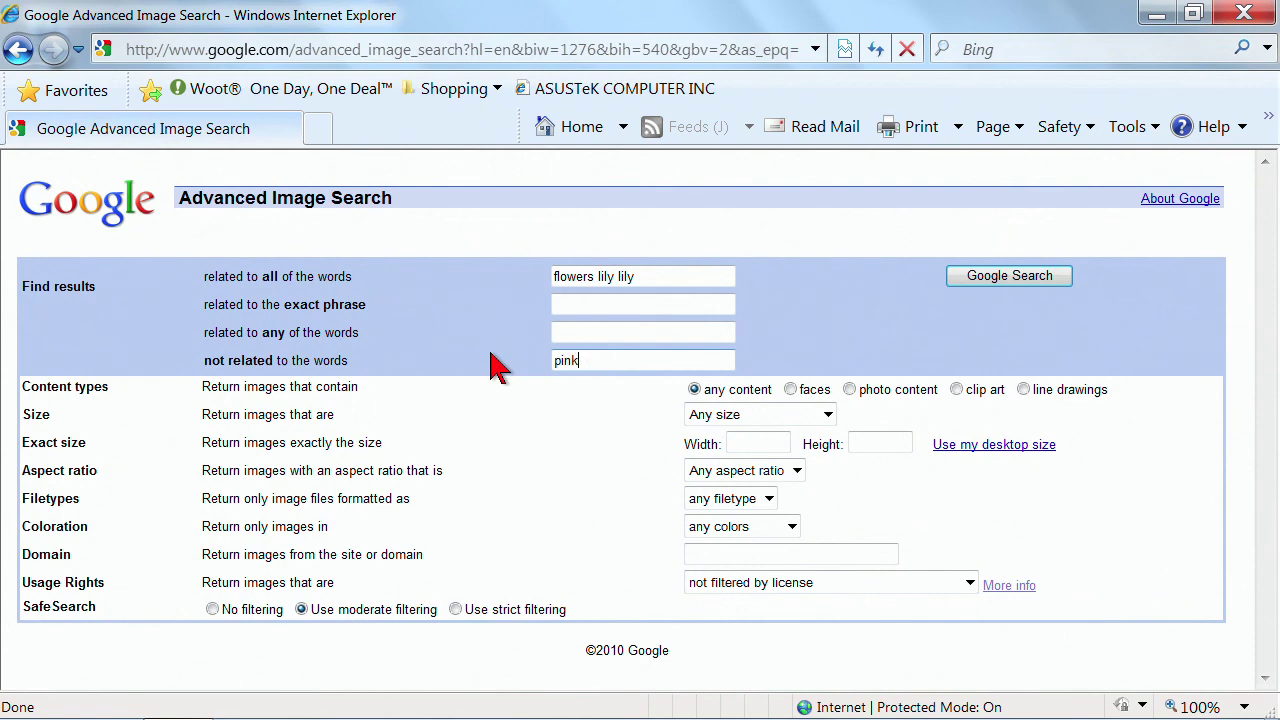
left_click(1000, 277)
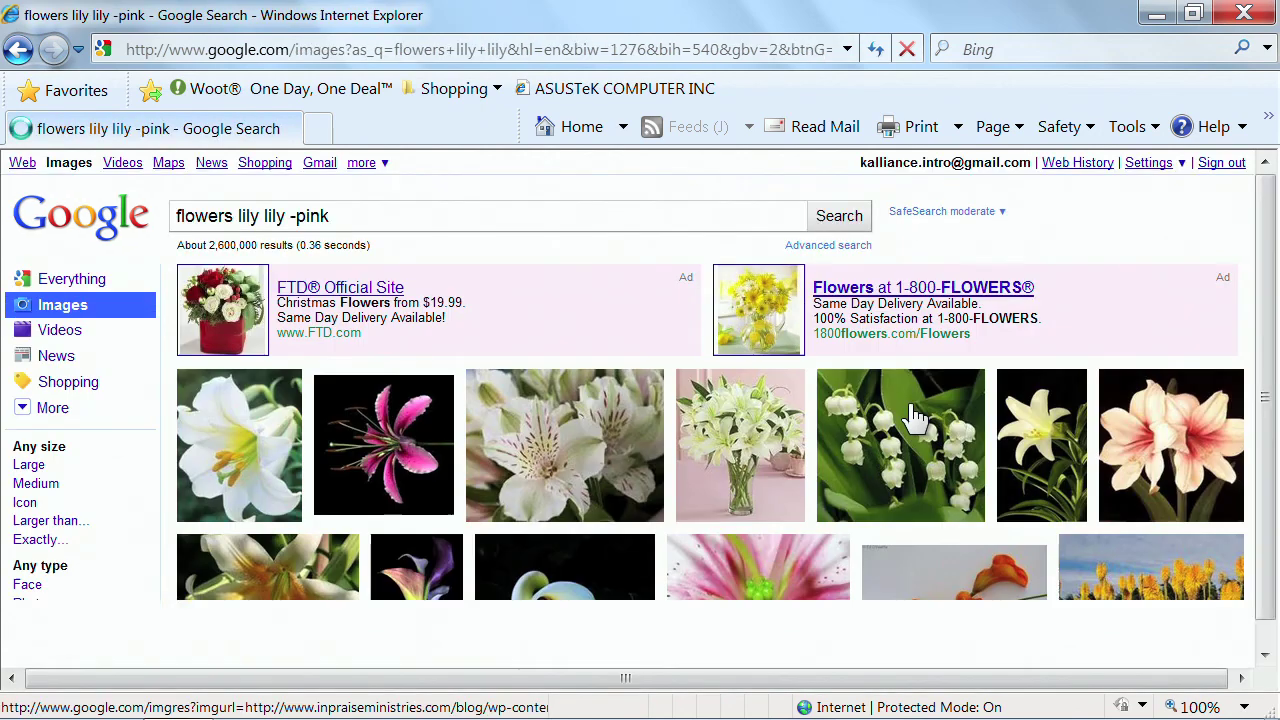
- Browse the pink-excluded lily results and select the -pink term in the query
scroll(912, 418, "down", 3)
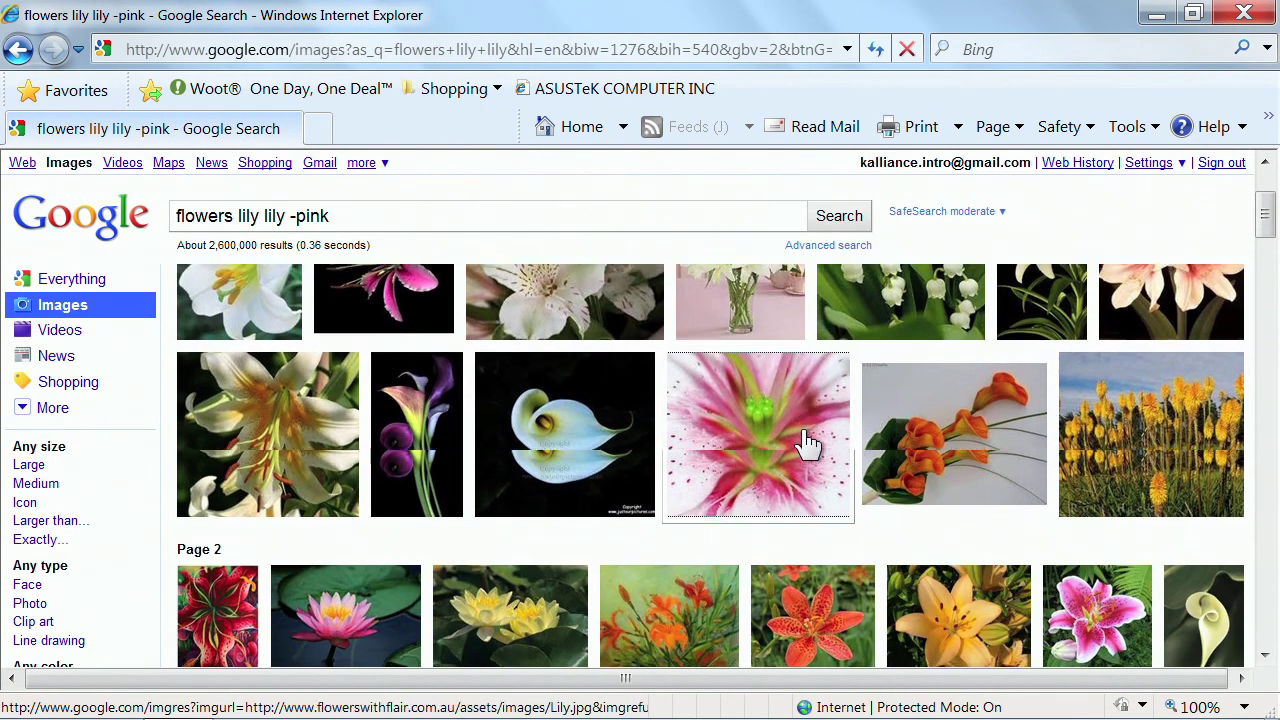
scroll(329, 343, "up", 2)
scroll(470, 400, "up", 2)
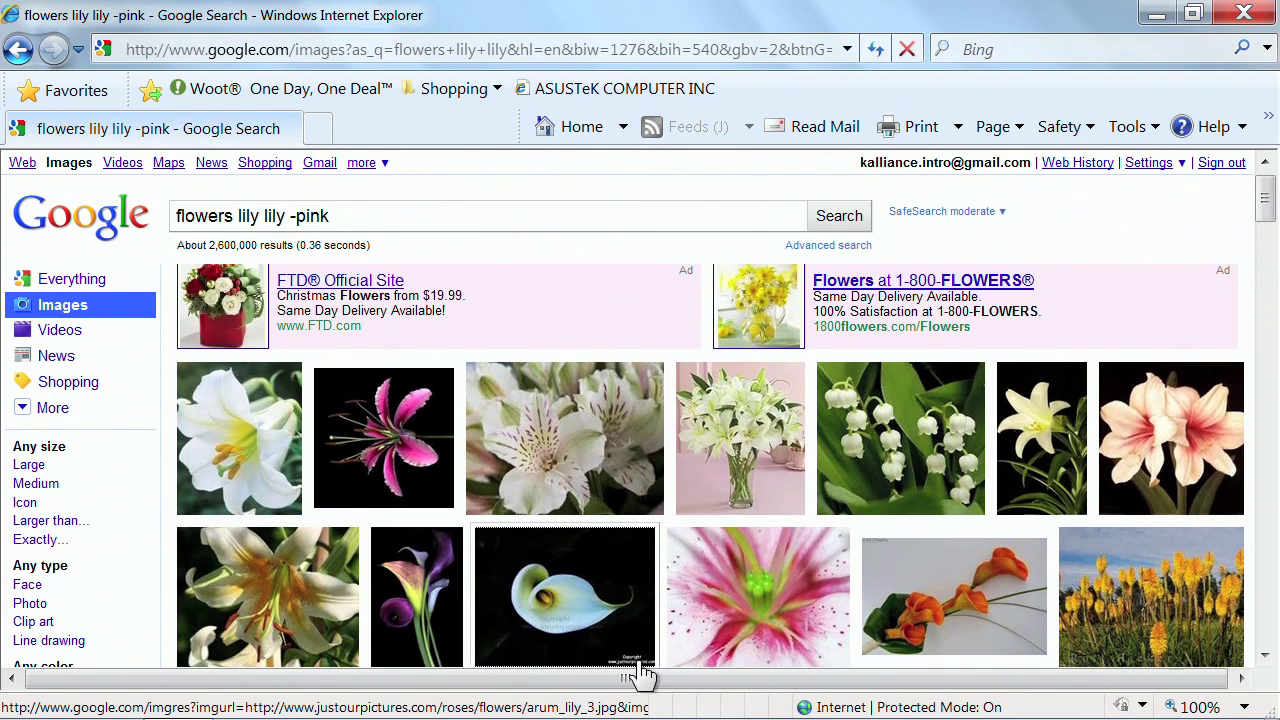
mouse_move(642, 677)
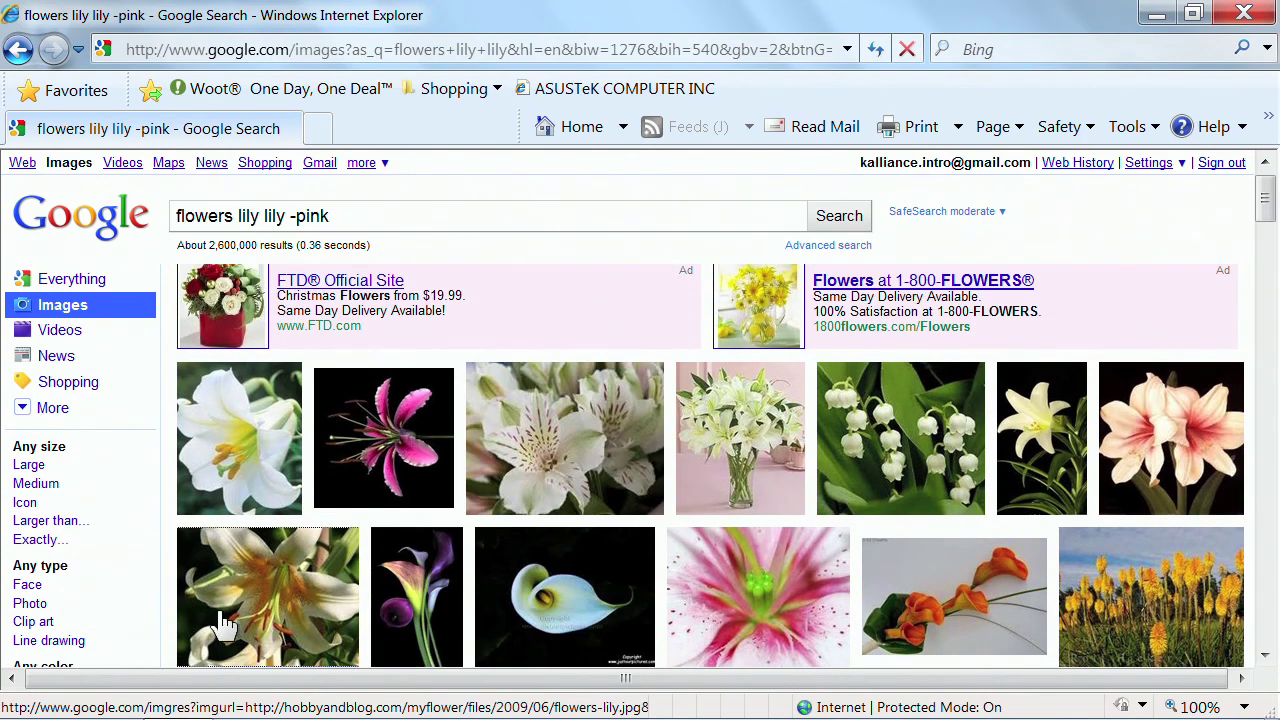
mouse_move(228, 622)
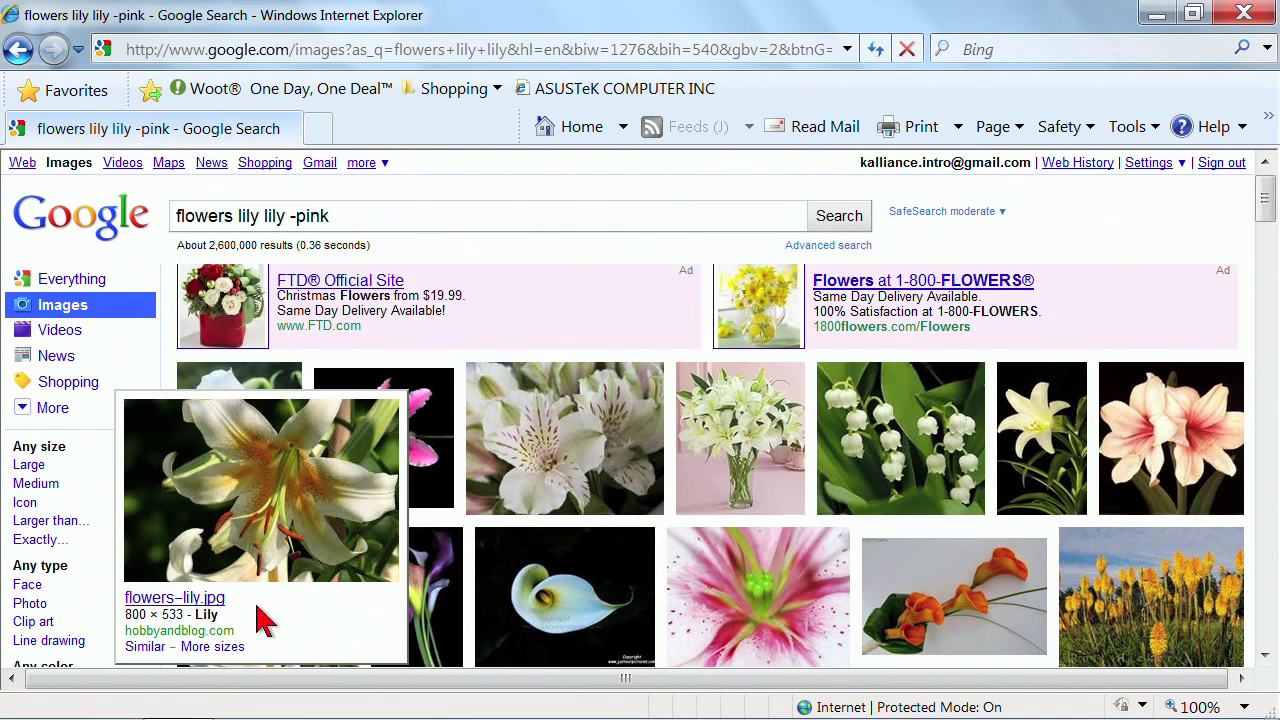
mouse_move(553, 607)
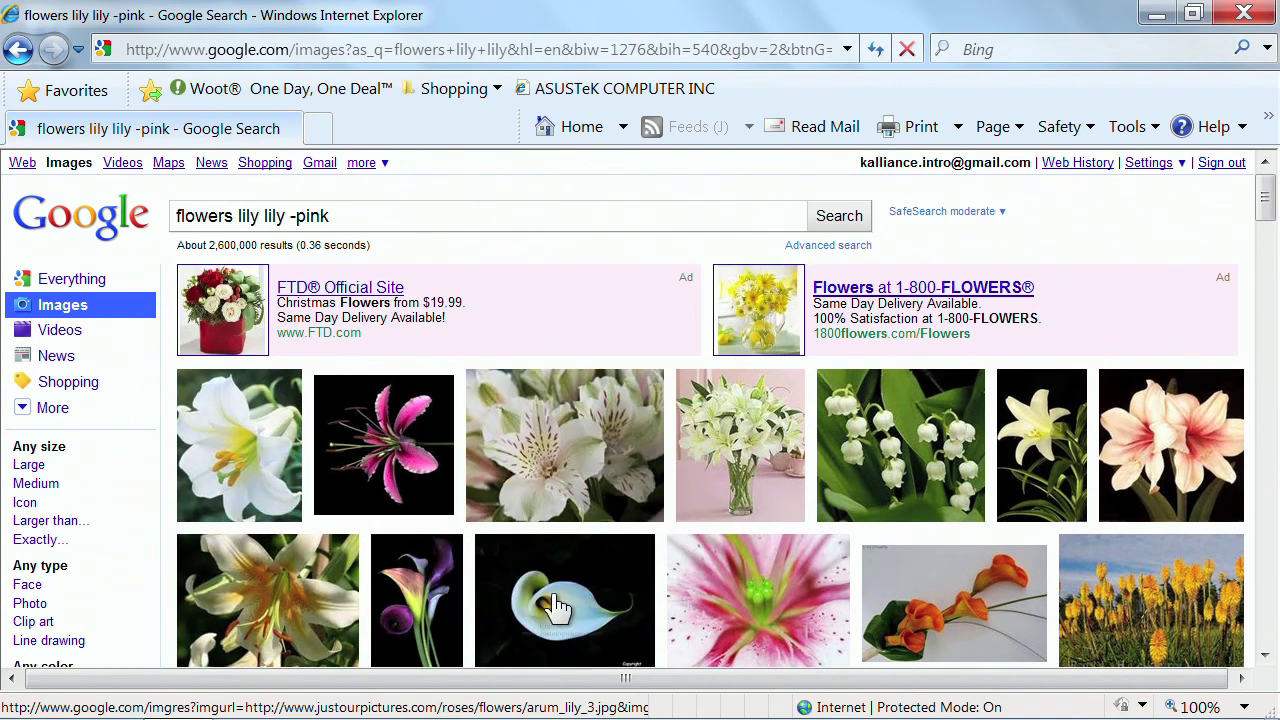
left_click(288, 216)
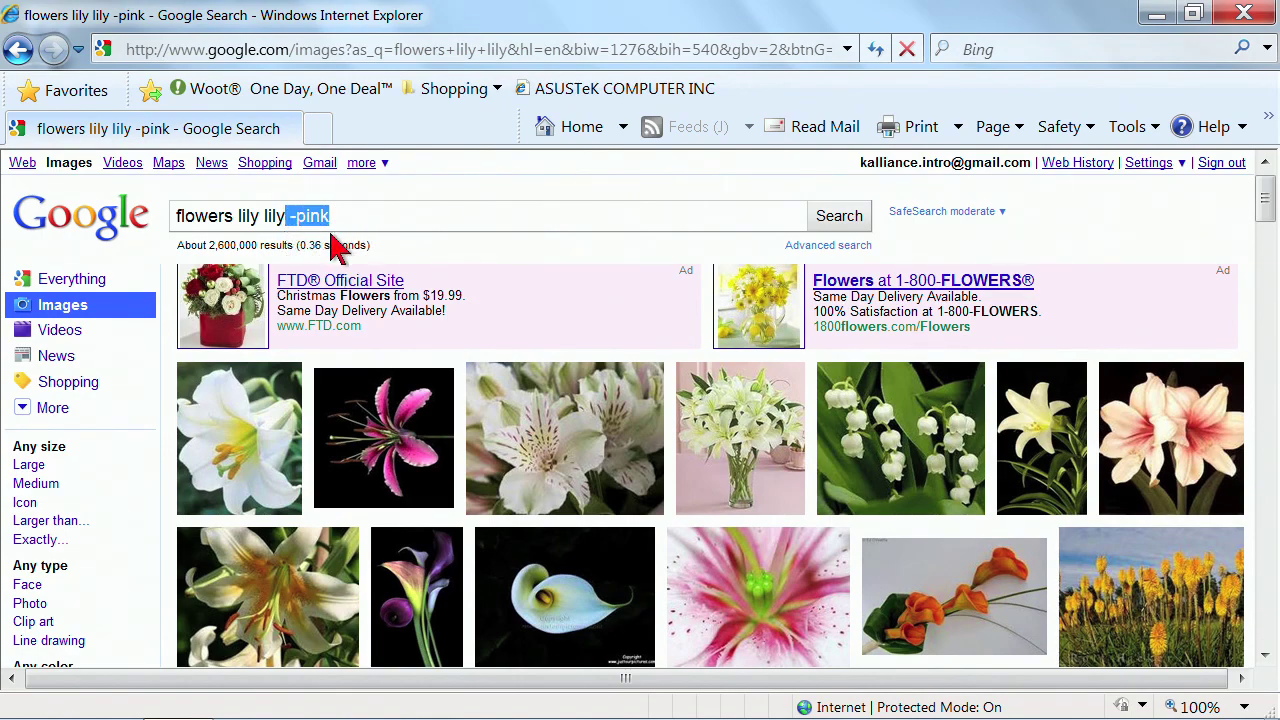